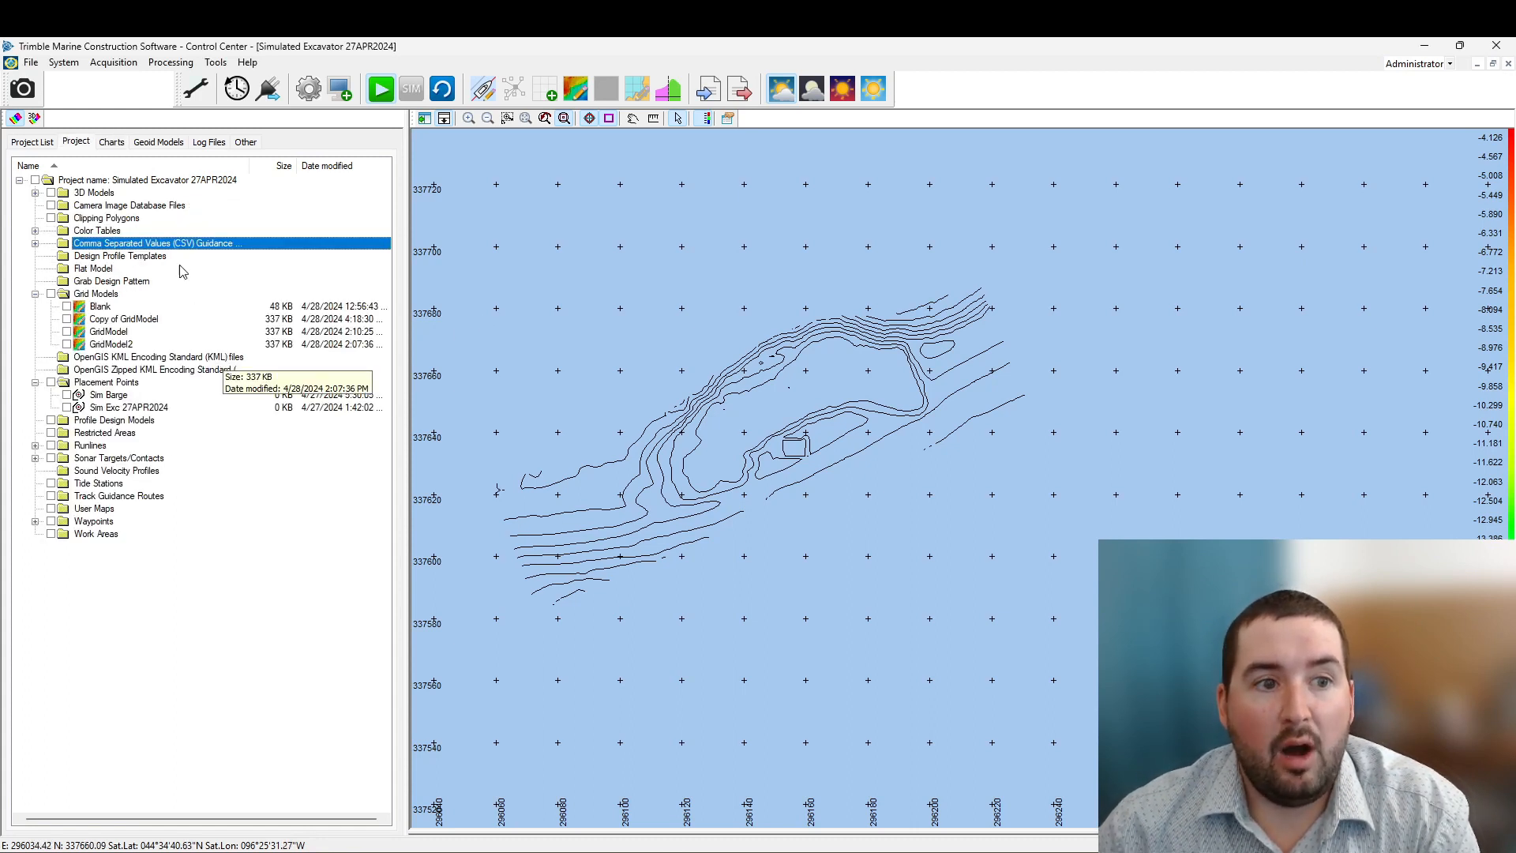
Step: Expand the project's charts down to the Drawing Exchange Format (DXF) folder and select GridModel2_Definition1
{"action": "left_click", "coordinate": [111, 141]}
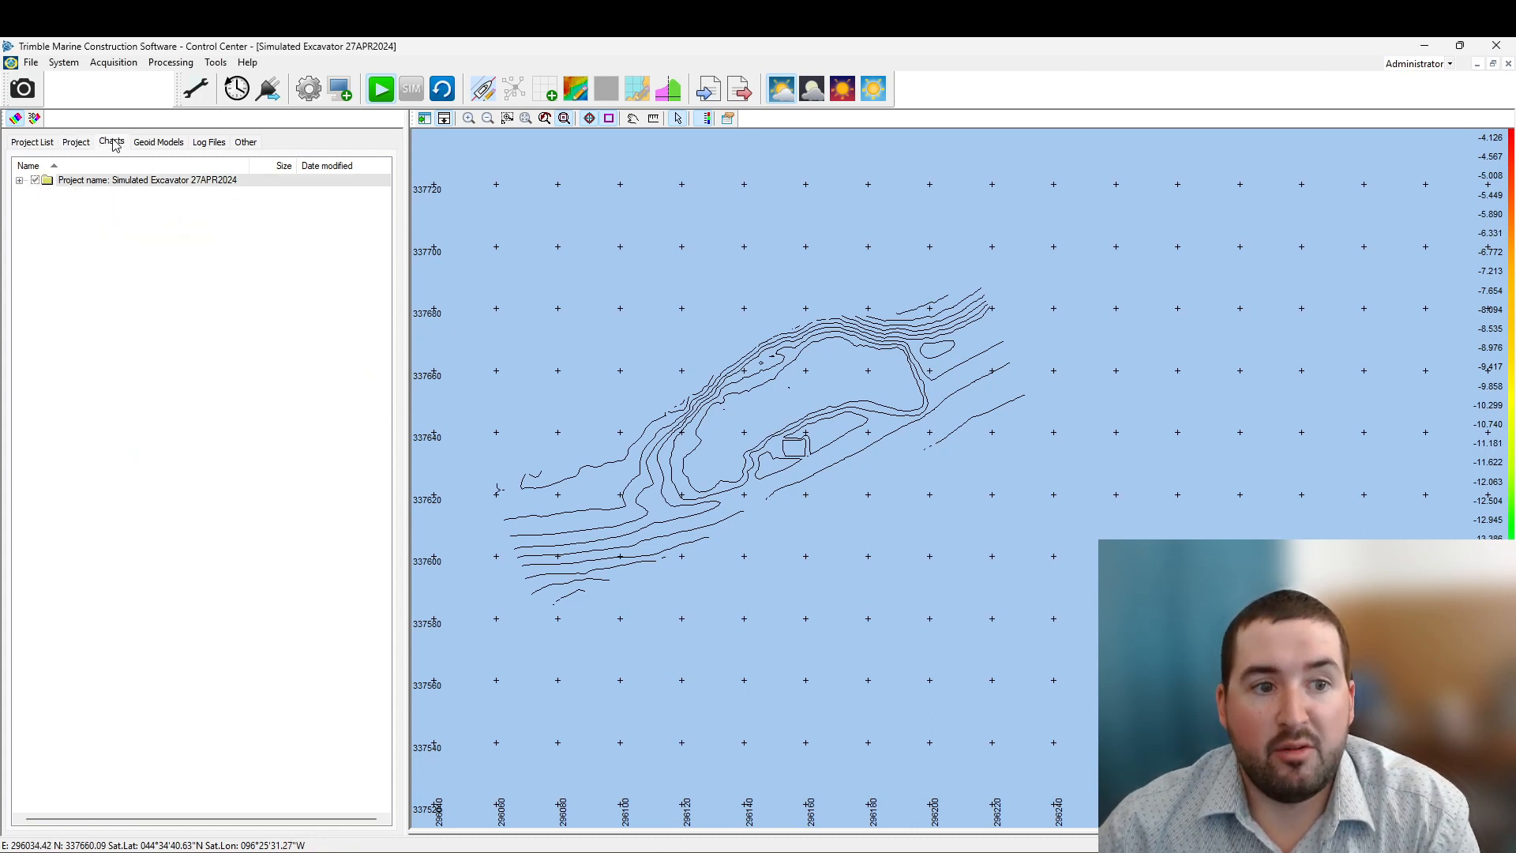
{"action": "left_click", "coordinate": [19, 180]}
{"action": "left_click", "coordinate": [35, 192]}
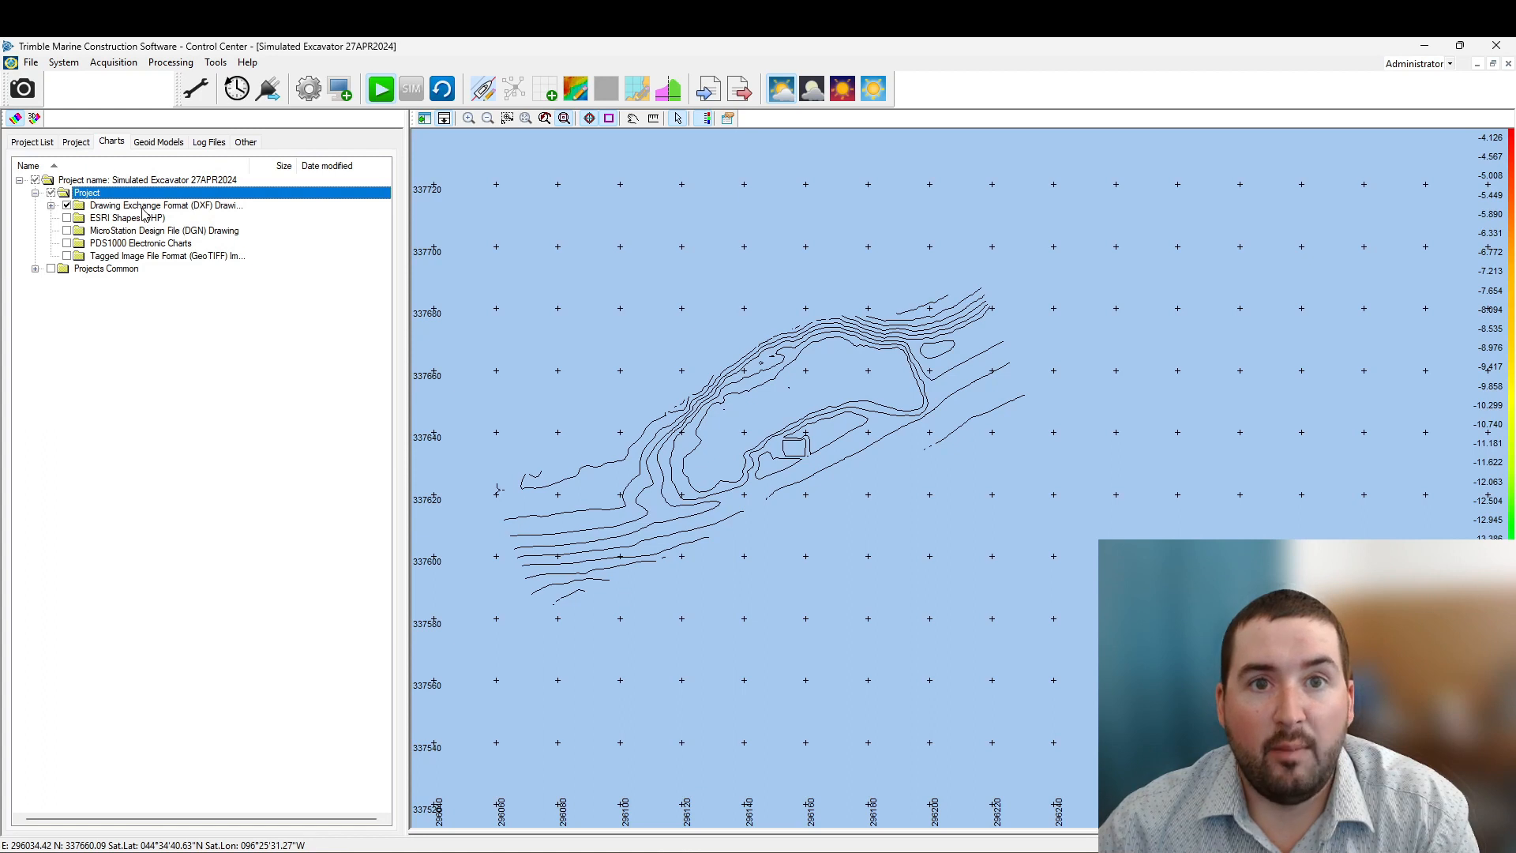
{"action": "left_click", "coordinate": [51, 205]}
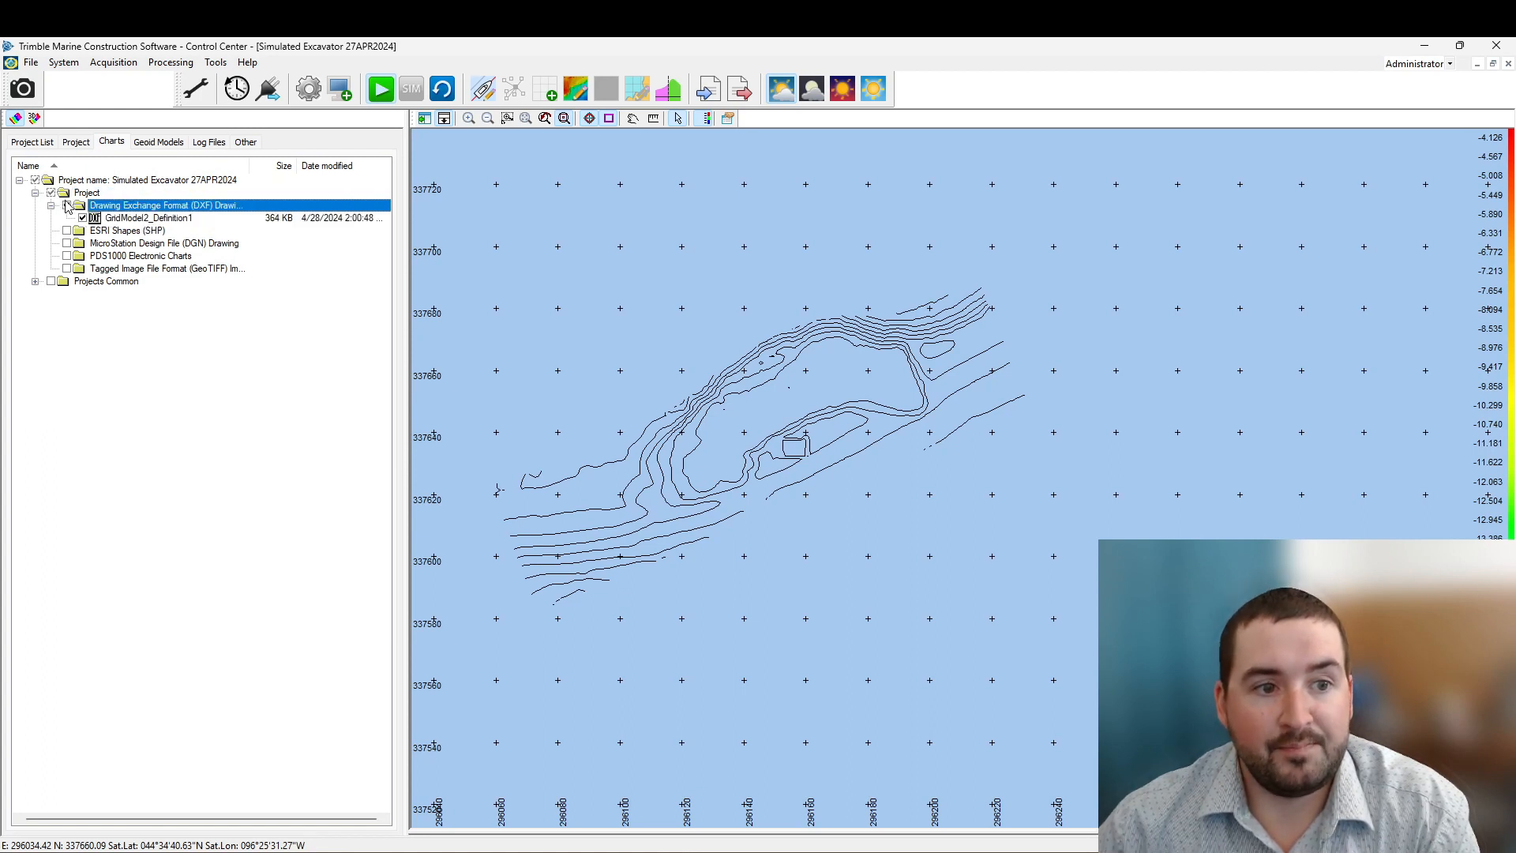
{"action": "left_click", "coordinate": [149, 221]}
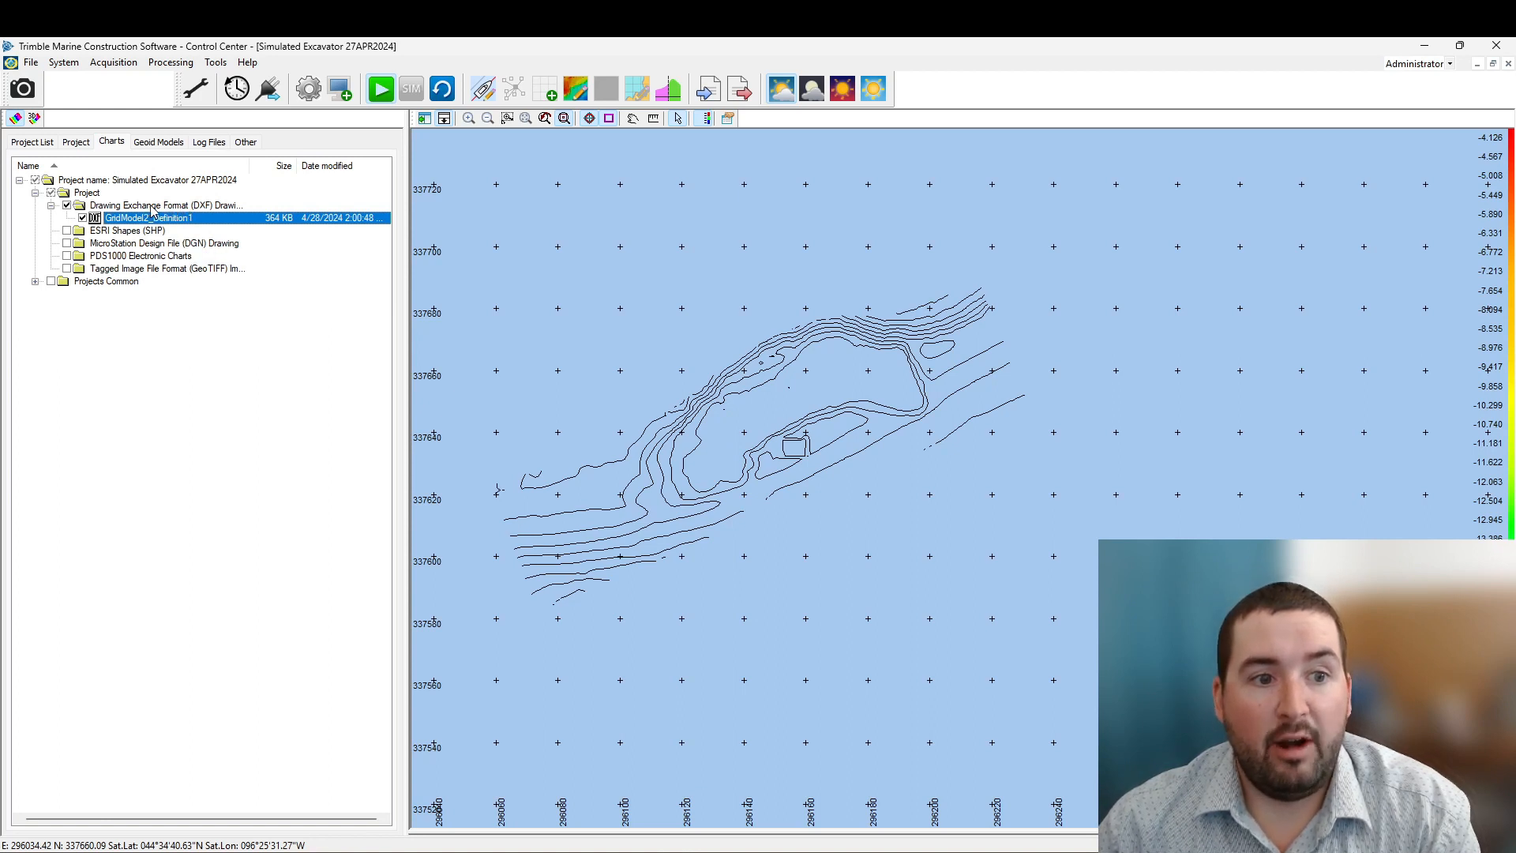
Step: Add the Design Boundary Polygon and DXF Chart - Multibeam files from the TMCHelp data to the project's DXF drawings
{"action": "right_click", "coordinate": [153, 207]}
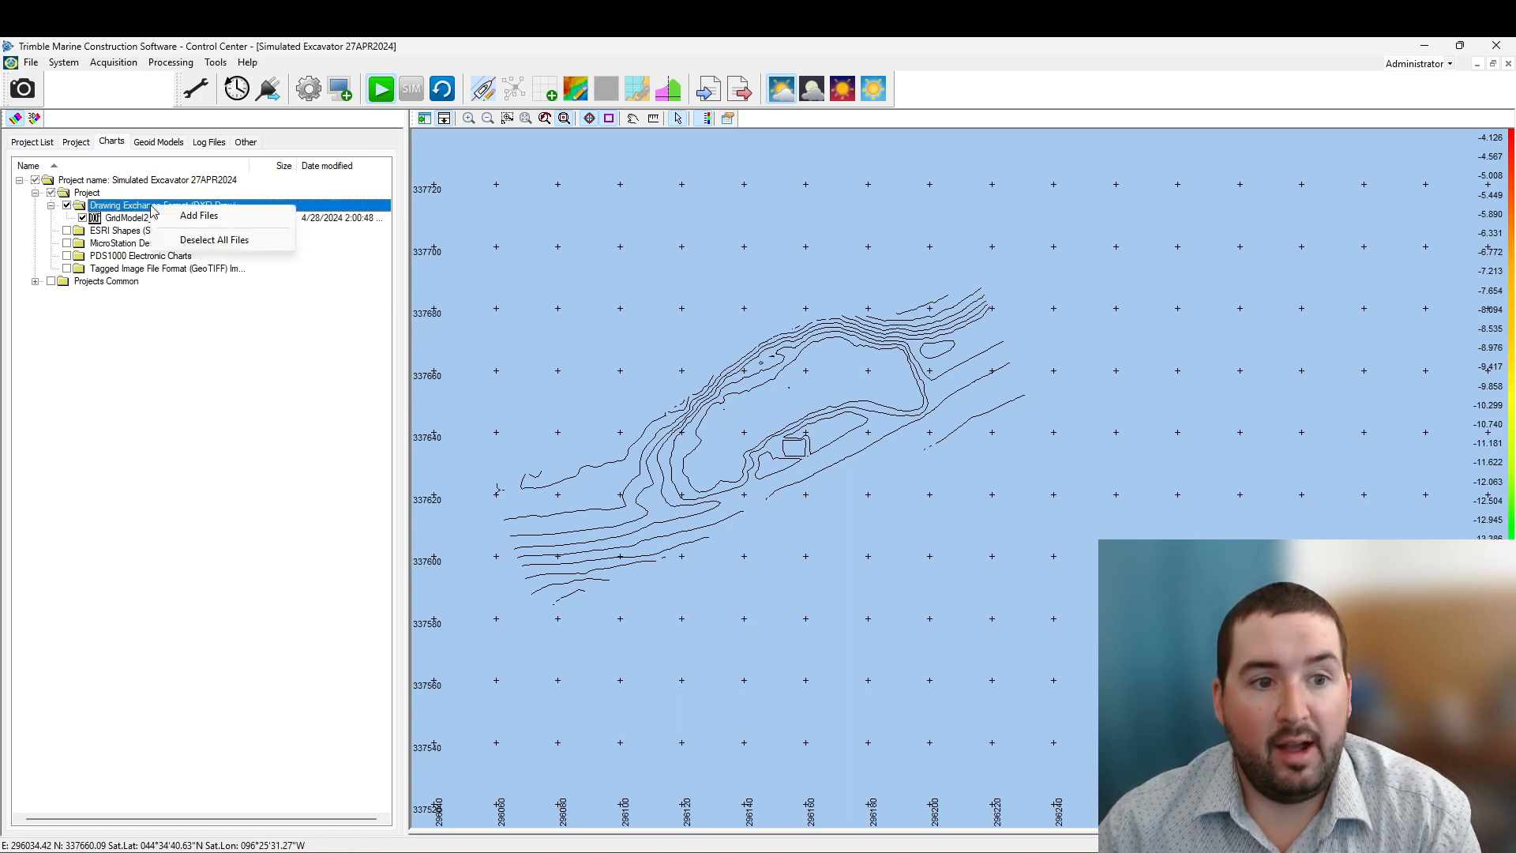
{"action": "left_click", "coordinate": [205, 220]}
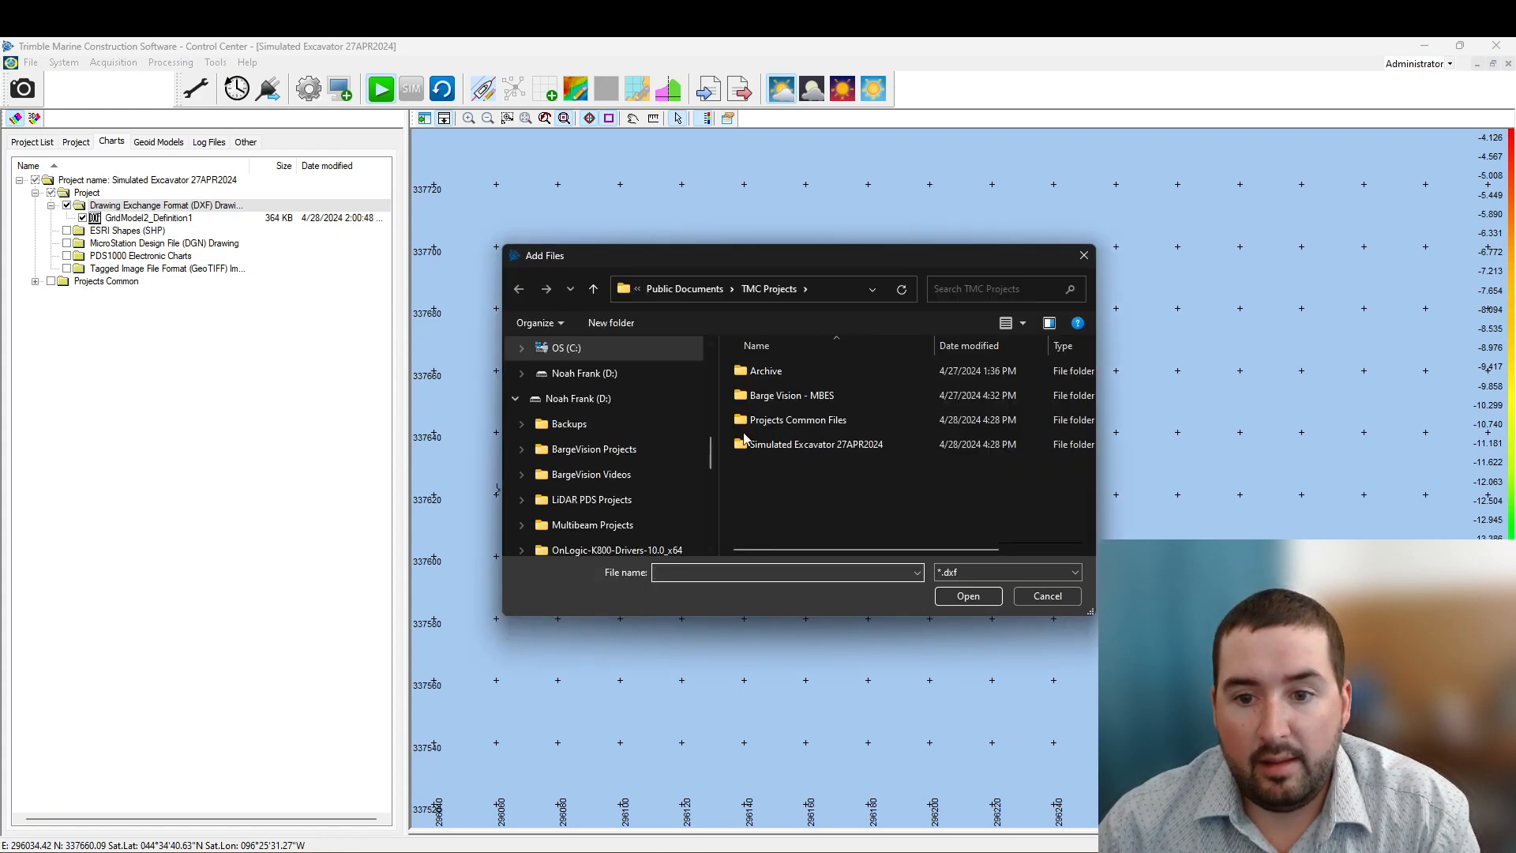
{"action": "scroll", "coordinate": [664, 418], "scroll_direction": "up", "scroll_amount": 5}
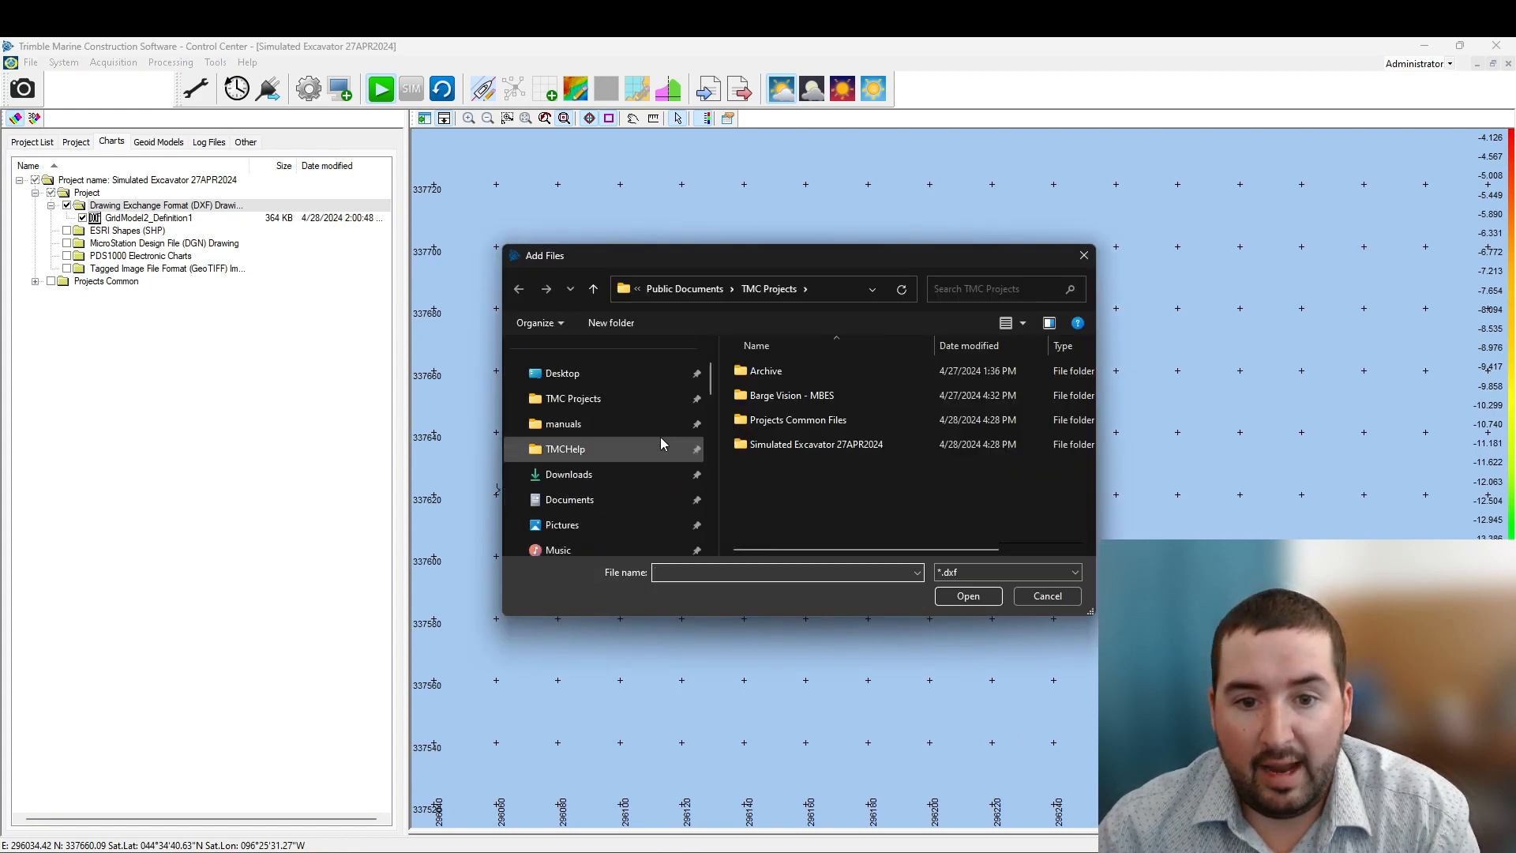
{"action": "left_click", "coordinate": [575, 448]}
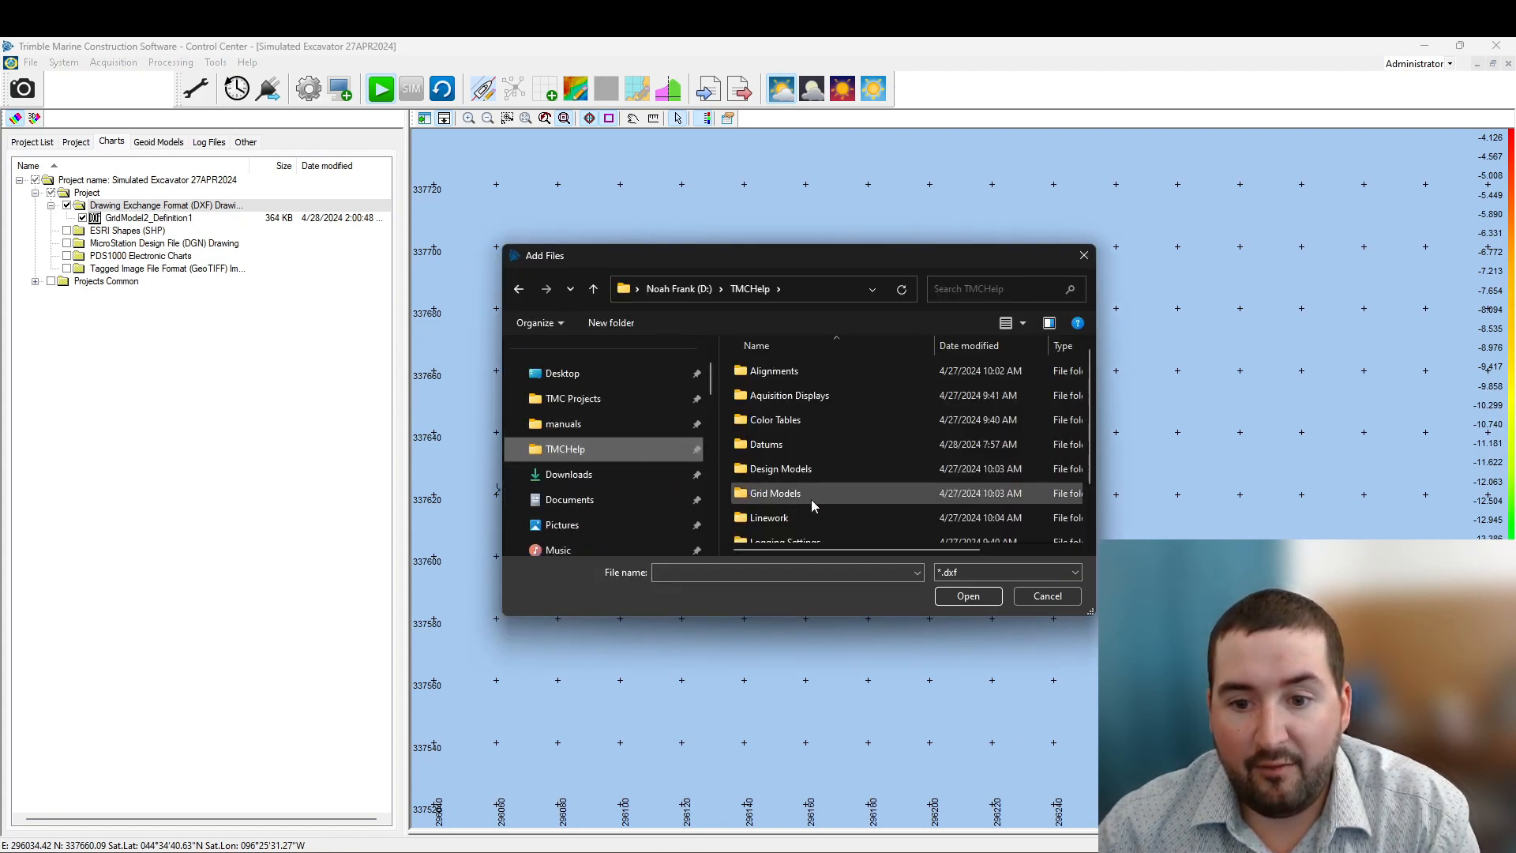
{"action": "double_click", "coordinate": [789, 515]}
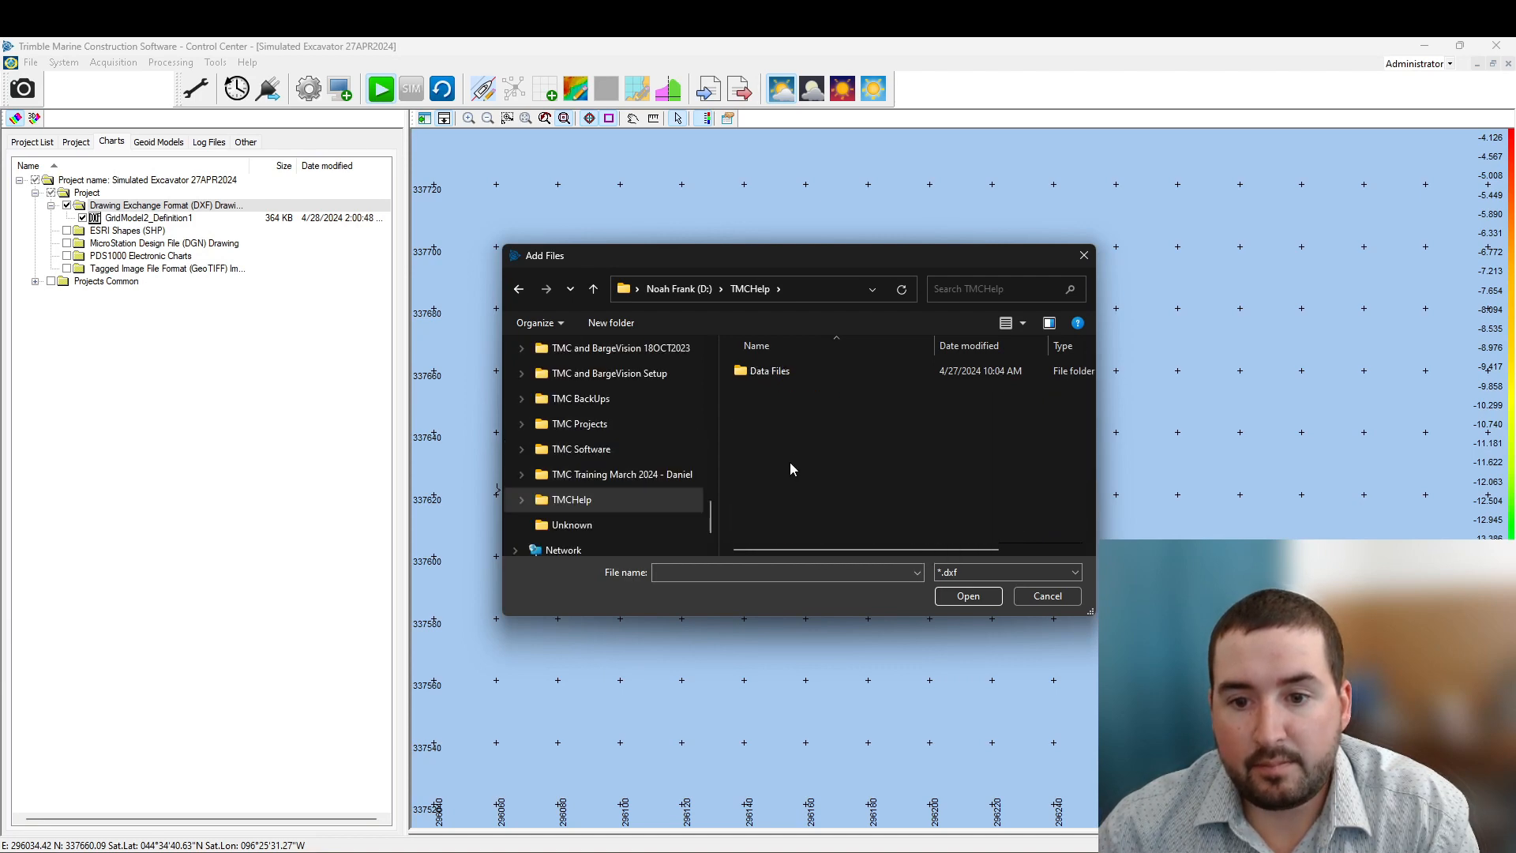
{"action": "double_click", "coordinate": [770, 371]}
{"action": "left_click_drag", "start_coordinate": [821, 479], "coordinate": [829, 374]}
{"action": "left_click", "coordinate": [968, 595]}
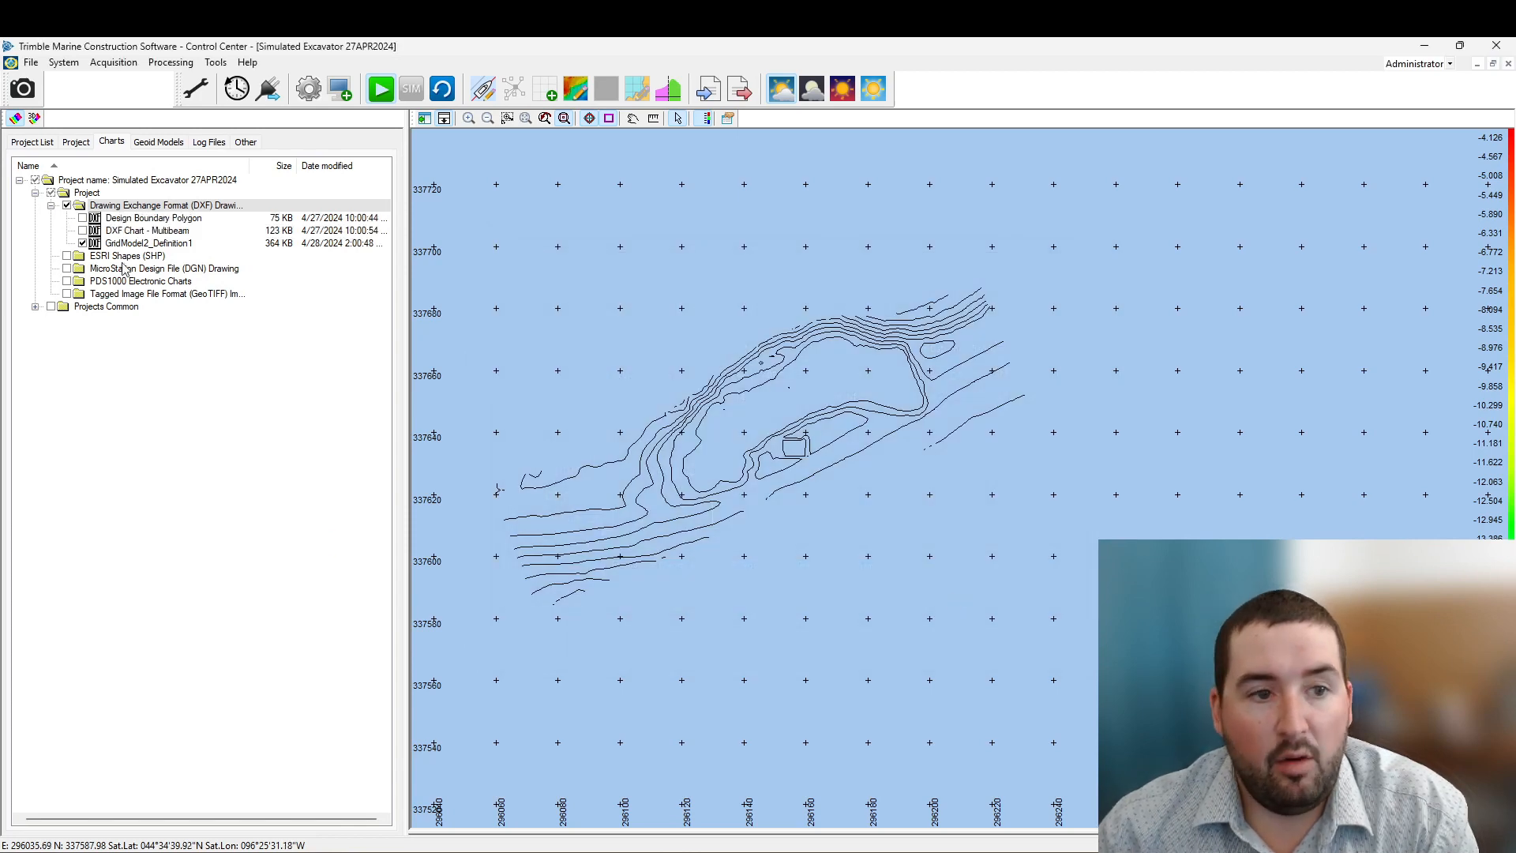
Step: Display the Design Boundary Polygon and DXF Chart - Multibeam drawings on the map
{"action": "left_click", "coordinate": [83, 217]}
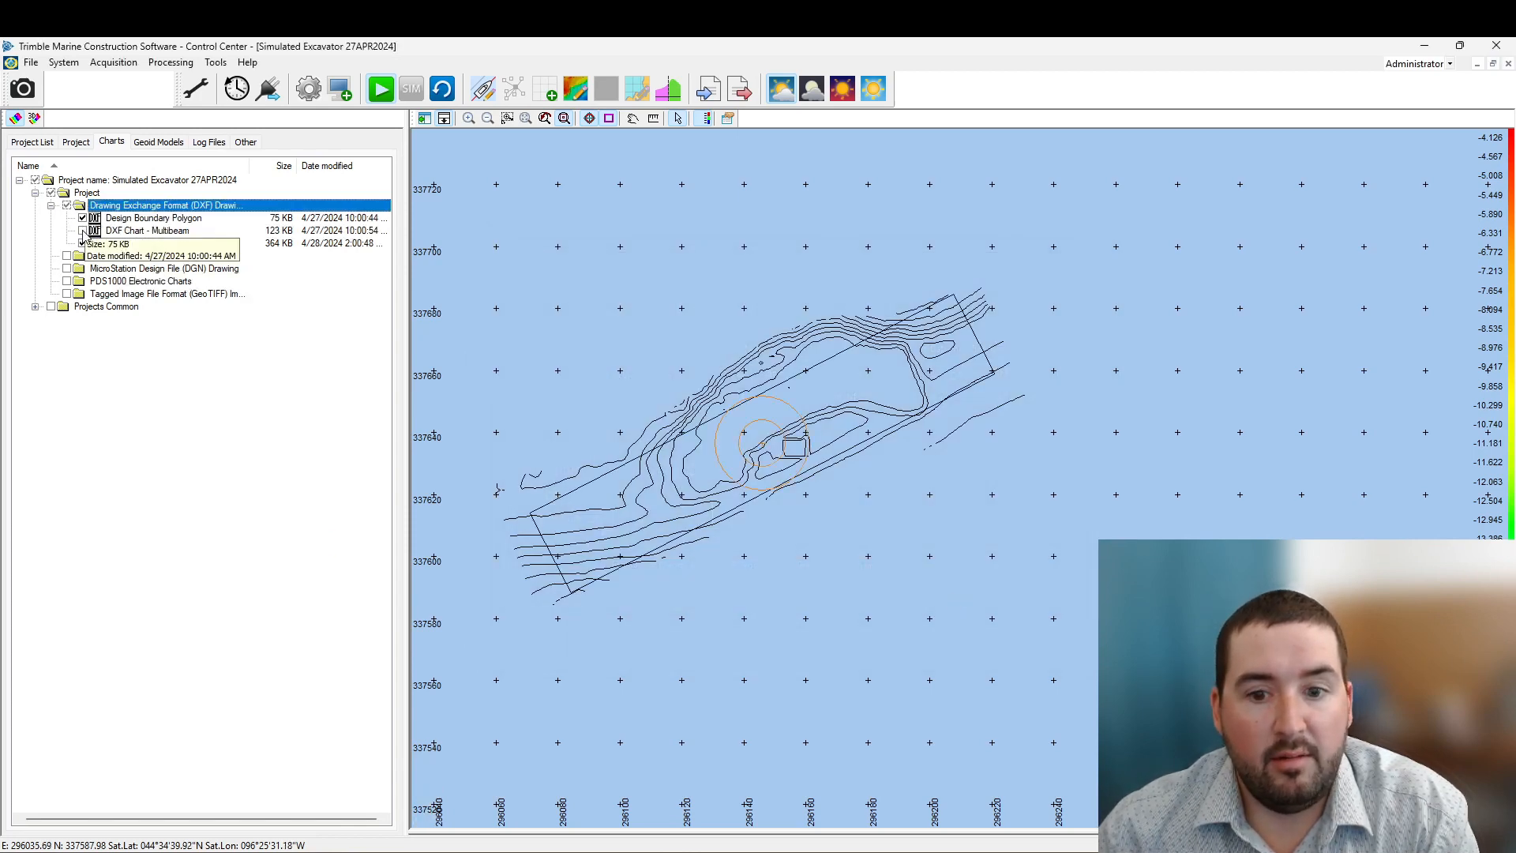
{"action": "left_click", "coordinate": [82, 231]}
{"action": "mouse_move", "coordinate": [839, 487]}
{"action": "middle_mouse_down"}
{"action": "mouse_move", "coordinate": [968, 536]}
{"action": "mouse_move", "coordinate": [894, 544]}
{"action": "mouse_move", "coordinate": [930, 540]}
{"action": "middle_mouse_up"}
{"action": "scroll", "coordinate": [968, 530], "scroll_direction": "down", "scroll_amount": 5}
{"action": "scroll", "coordinate": [908, 521], "scroll_direction": "up", "scroll_amount": 2}
{"action": "scroll", "coordinate": [999, 594], "scroll_direction": "up", "scroll_amount": 1}
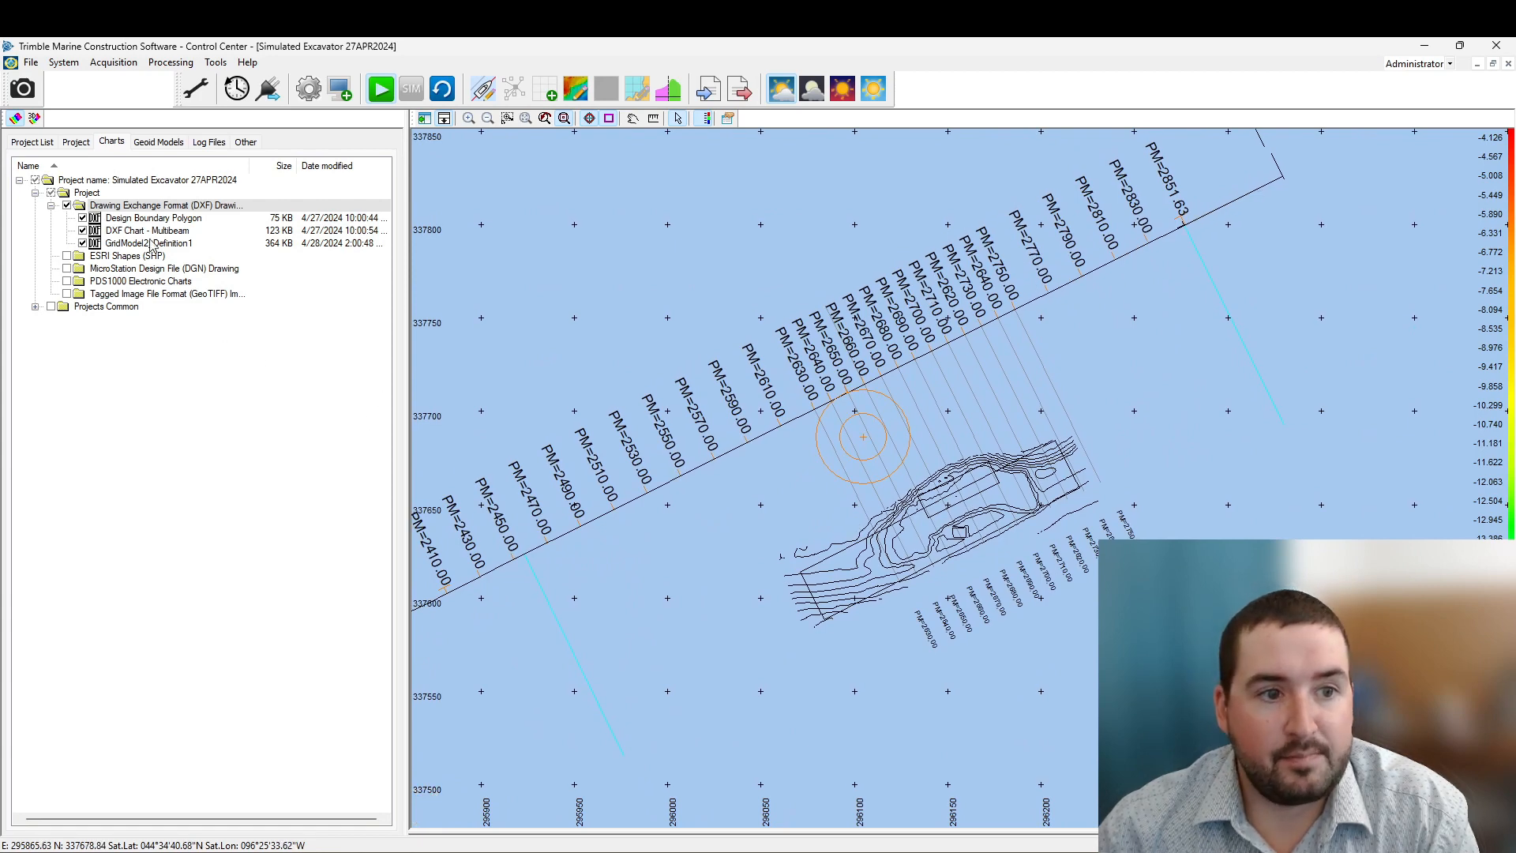
Step: Show the Copy of GridModel grid model beneath the DXF linework to compare them, and hide it again
{"action": "left_click", "coordinate": [84, 145]}
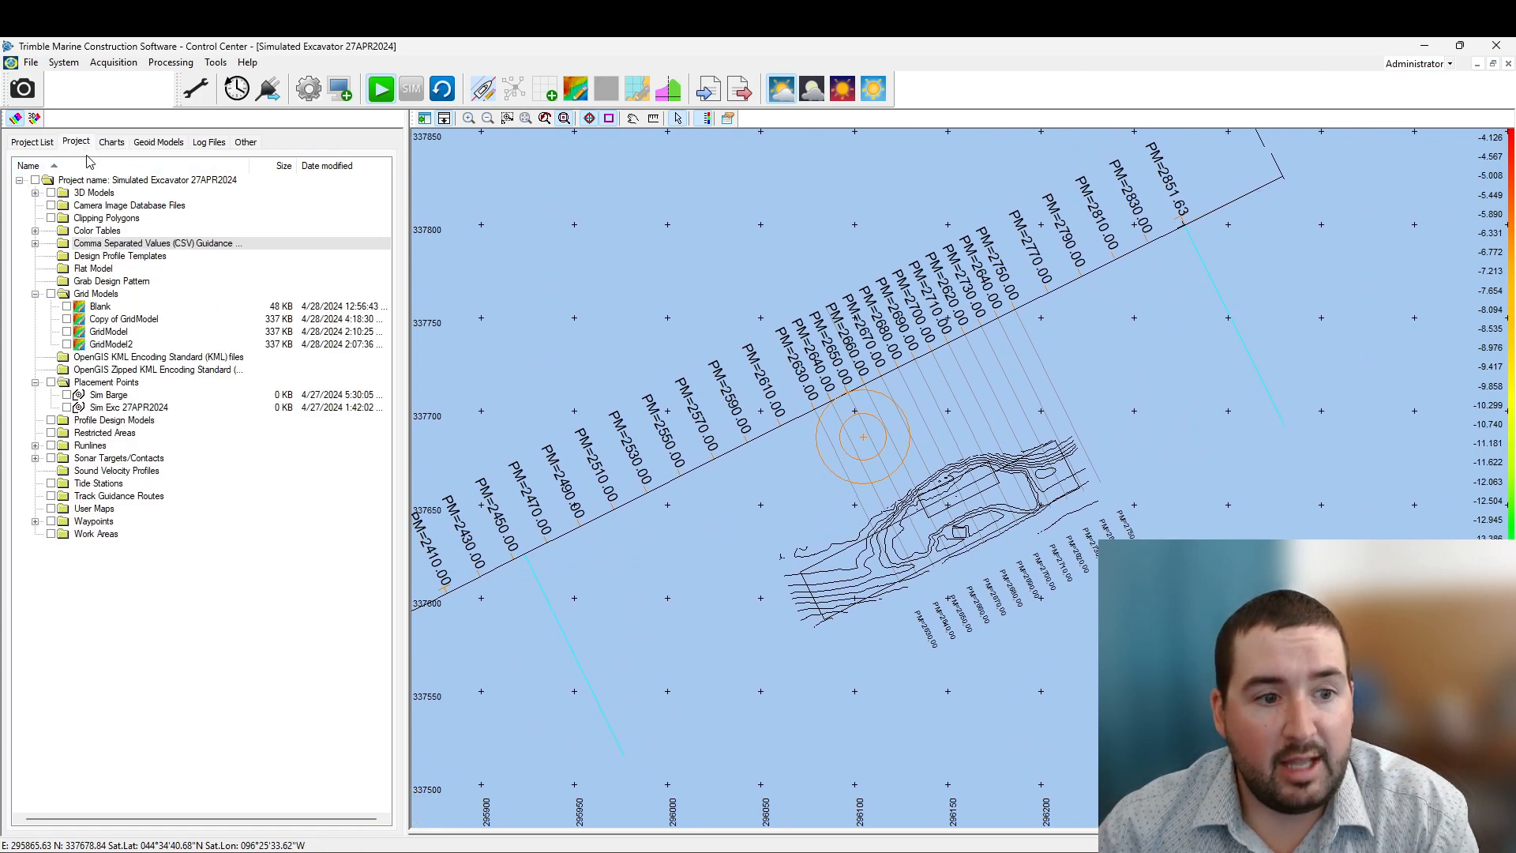
{"action": "left_click", "coordinate": [67, 319]}
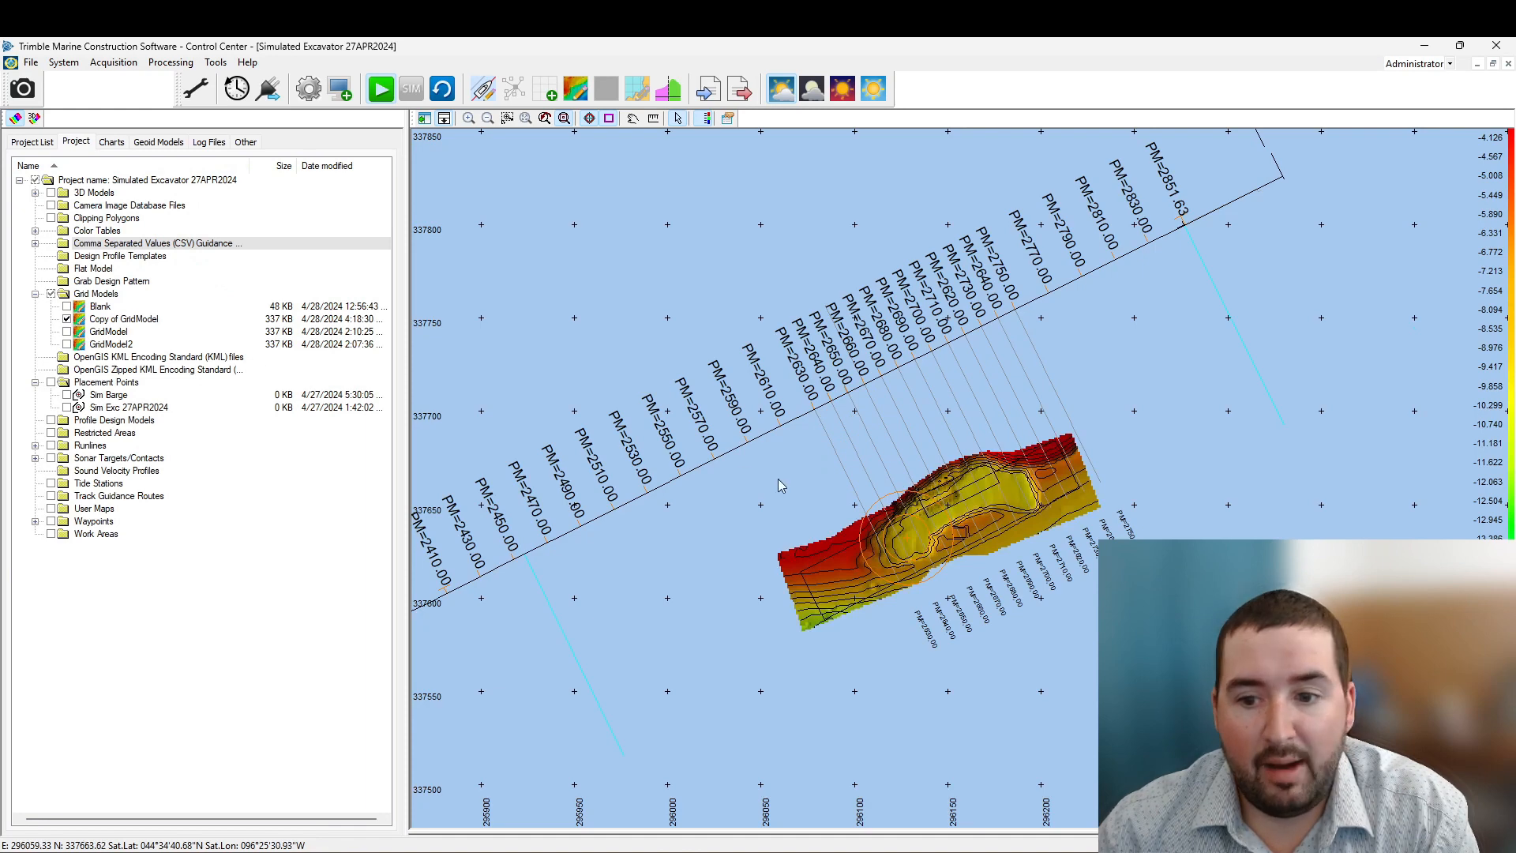
{"action": "scroll", "coordinate": [973, 630], "scroll_direction": "up", "scroll_amount": 2}
{"action": "scroll", "coordinate": [973, 630], "scroll_direction": "down", "scroll_amount": 3}
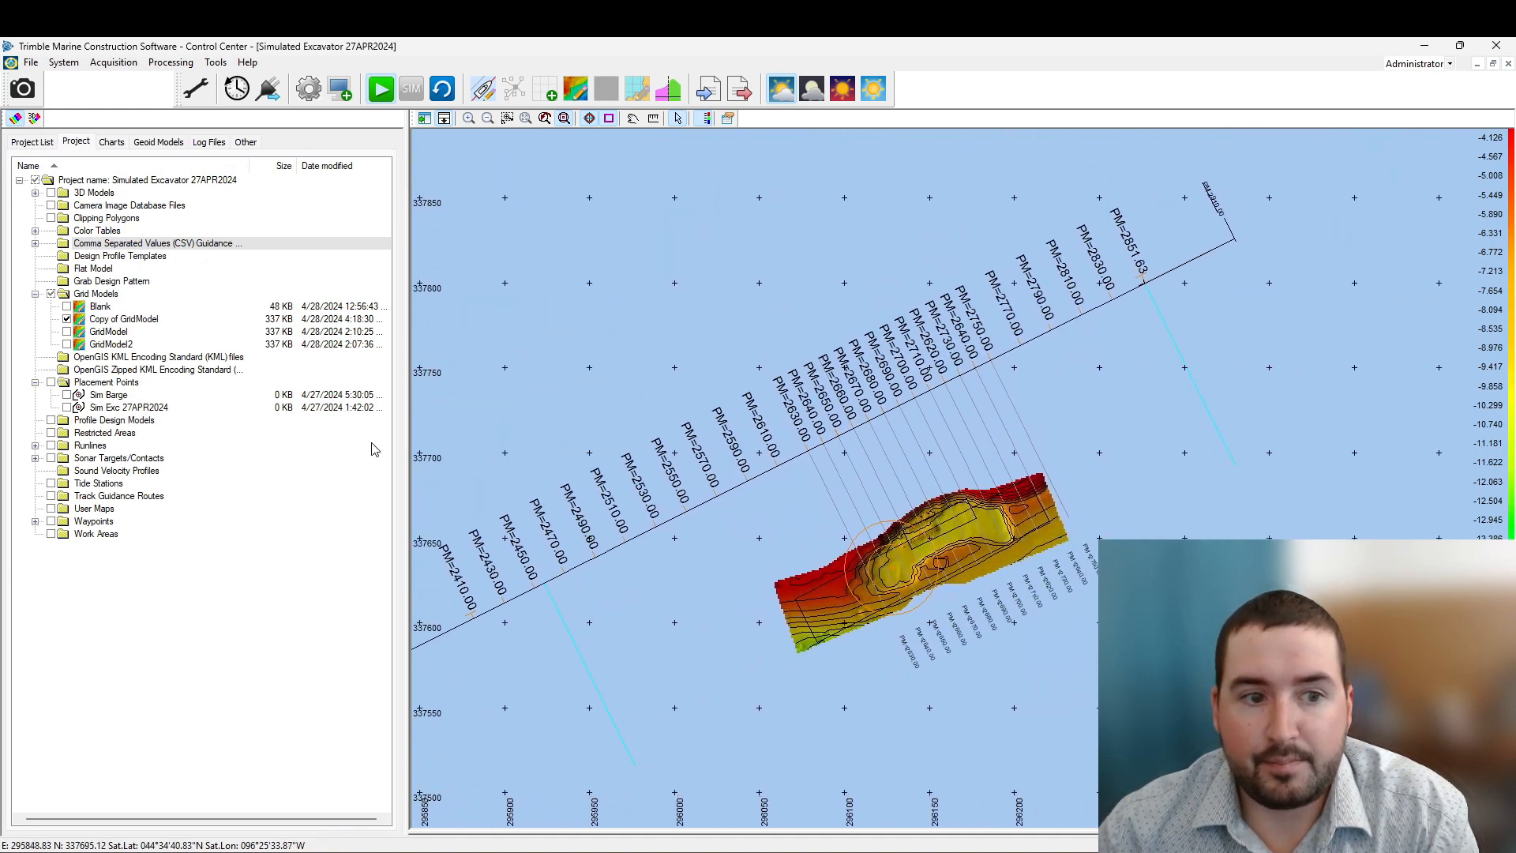
{"action": "left_click", "coordinate": [68, 319]}
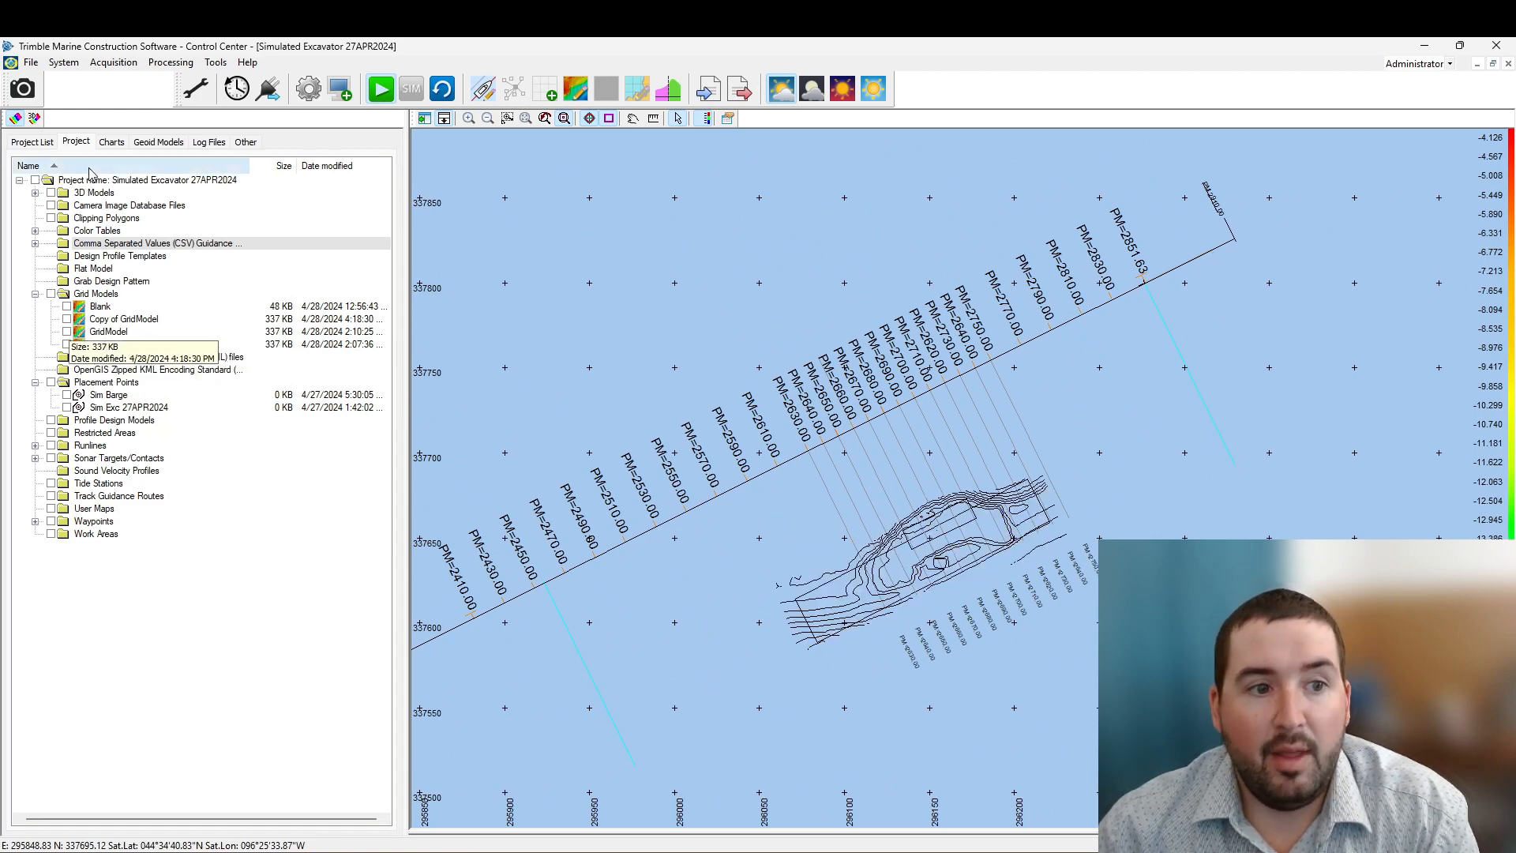
Step: Return to the project's chart list, start Acquisition and examine the DXF linework in the 3D view
{"action": "left_click", "coordinate": [110, 142]}
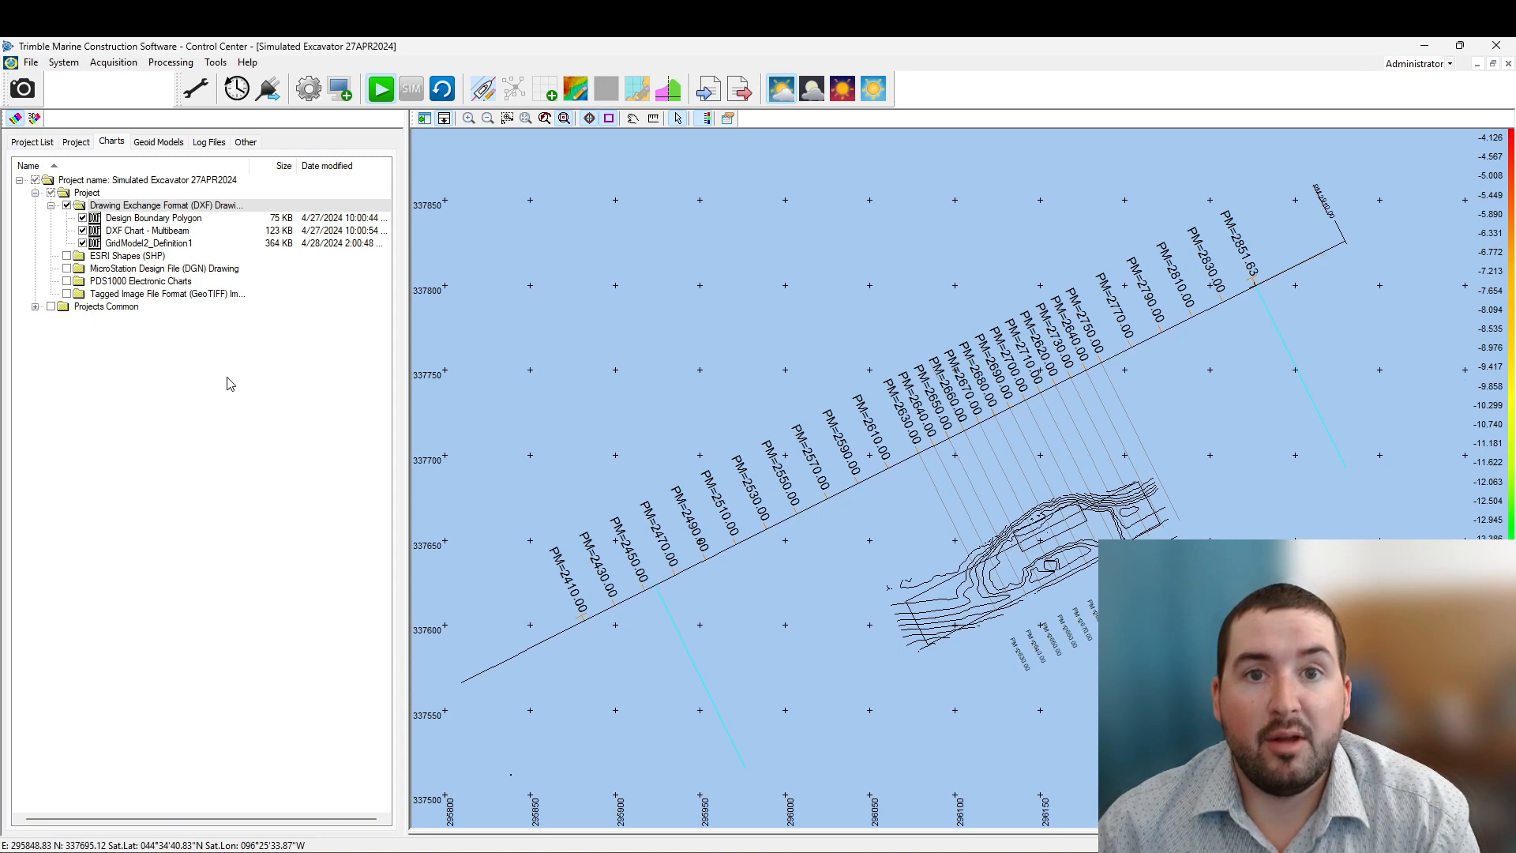
{"action": "left_click", "coordinate": [385, 98]}
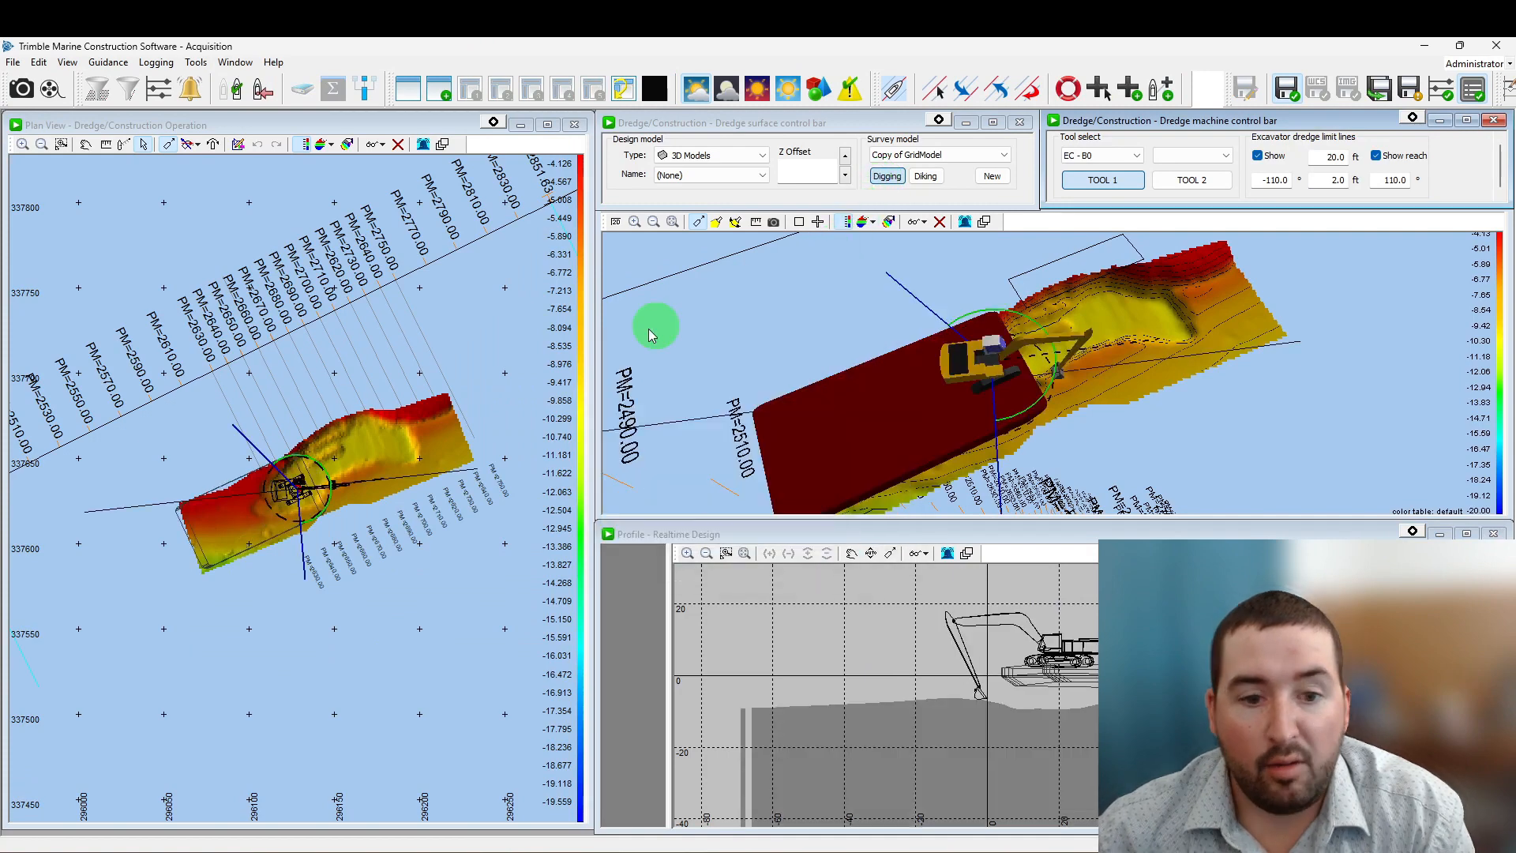
{"action": "left_click_drag", "start_coordinate": [1191, 450], "coordinate": [845, 386]}
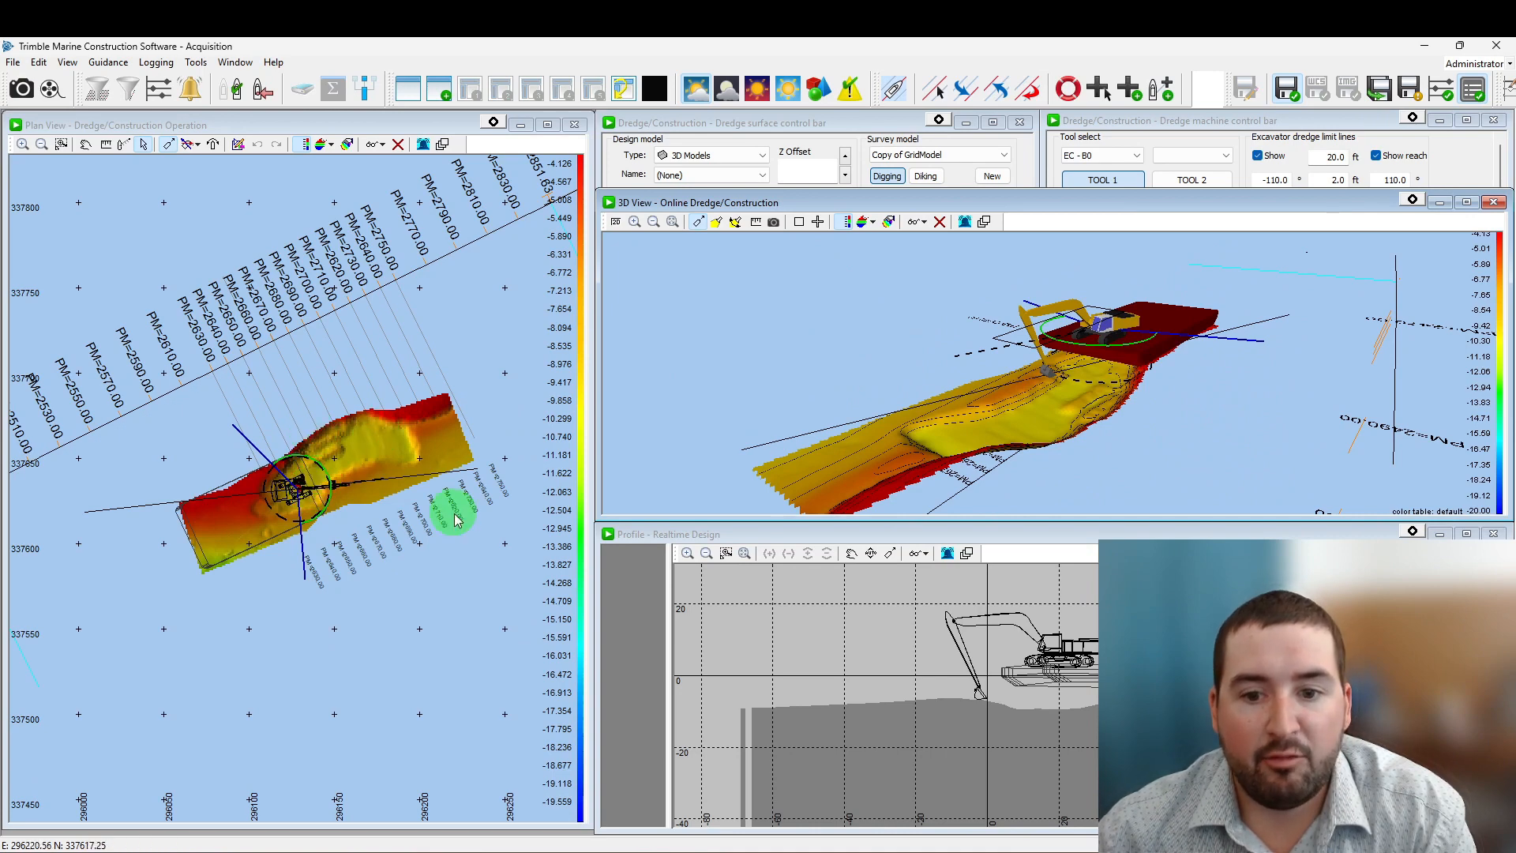
Step: Open the plan view's layer control and turn the Project Layer off and back on to check its effect
{"action": "left_click", "coordinate": [443, 145]}
{"action": "mouse_move", "coordinate": [748, 210]}
{"action": "left_mouse_down"}
{"action": "mouse_move", "coordinate": [660, 281]}
{"action": "mouse_move", "coordinate": [555, 315]}
{"action": "mouse_move", "coordinate": [906, 322]}
{"action": "mouse_move", "coordinate": [761, 260]}
{"action": "mouse_move", "coordinate": [739, 212]}
{"action": "left_mouse_up"}
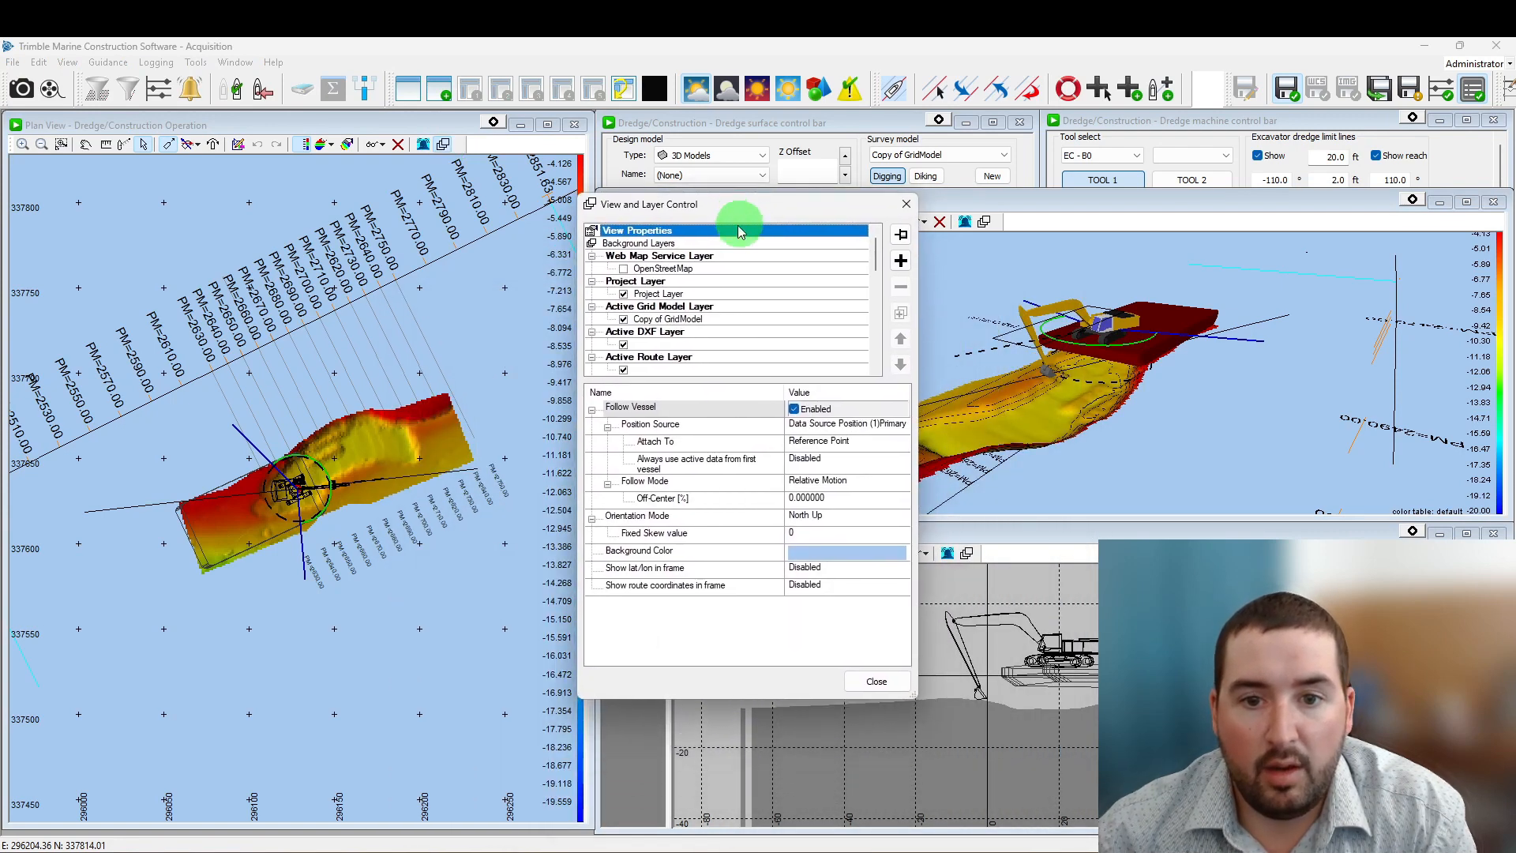
{"action": "left_click", "coordinate": [624, 294]}
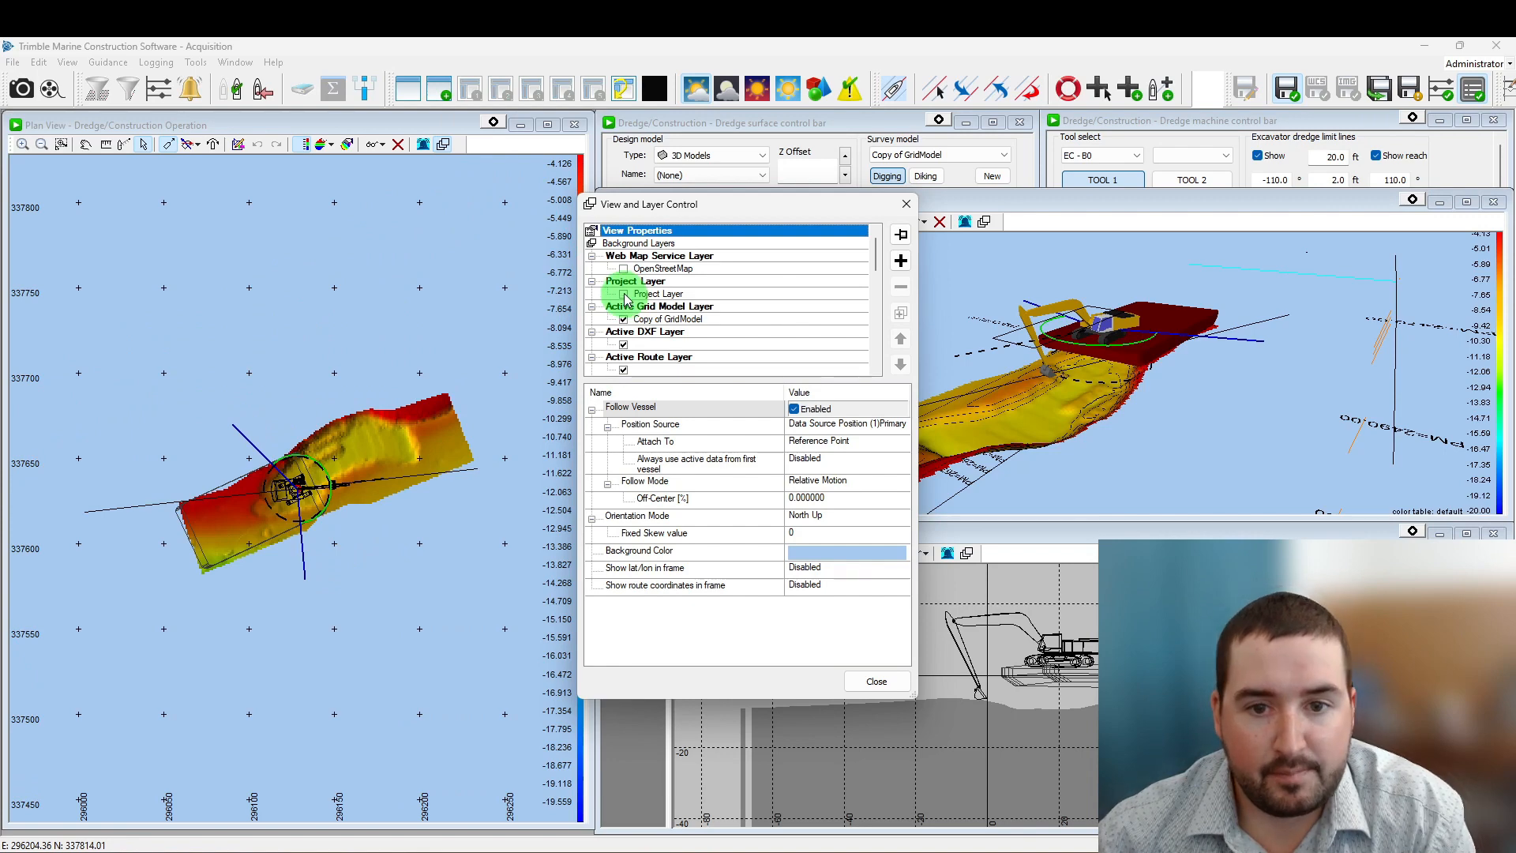
{"action": "left_click", "coordinate": [623, 295]}
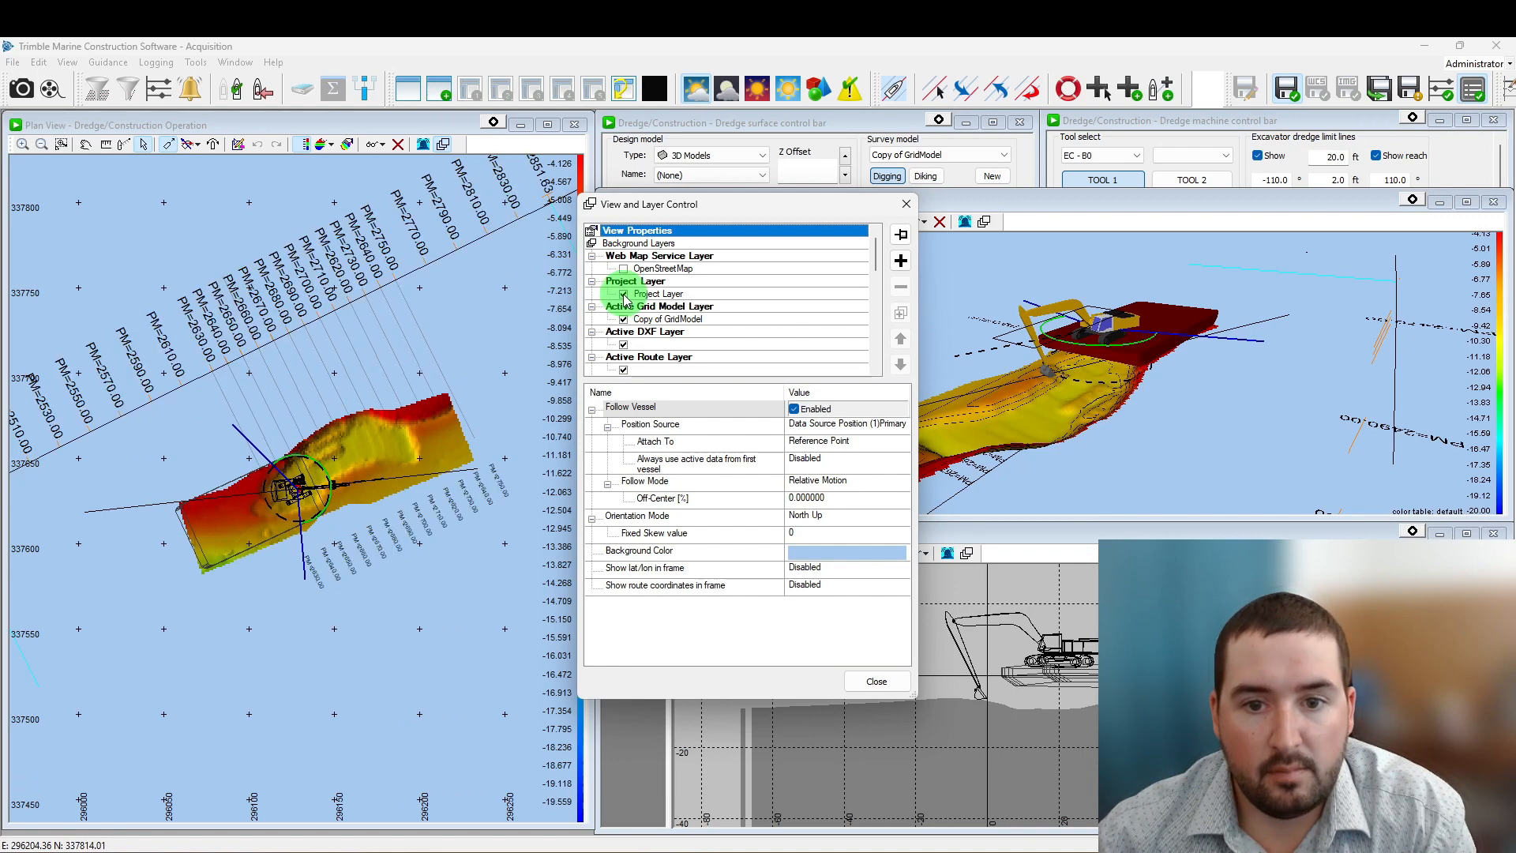
Step: Select the Project Layer and collapse its property groups from Web Map Service Layer through Grid Model Layer to reach the DXF chart settings
{"action": "left_click", "coordinate": [679, 294]}
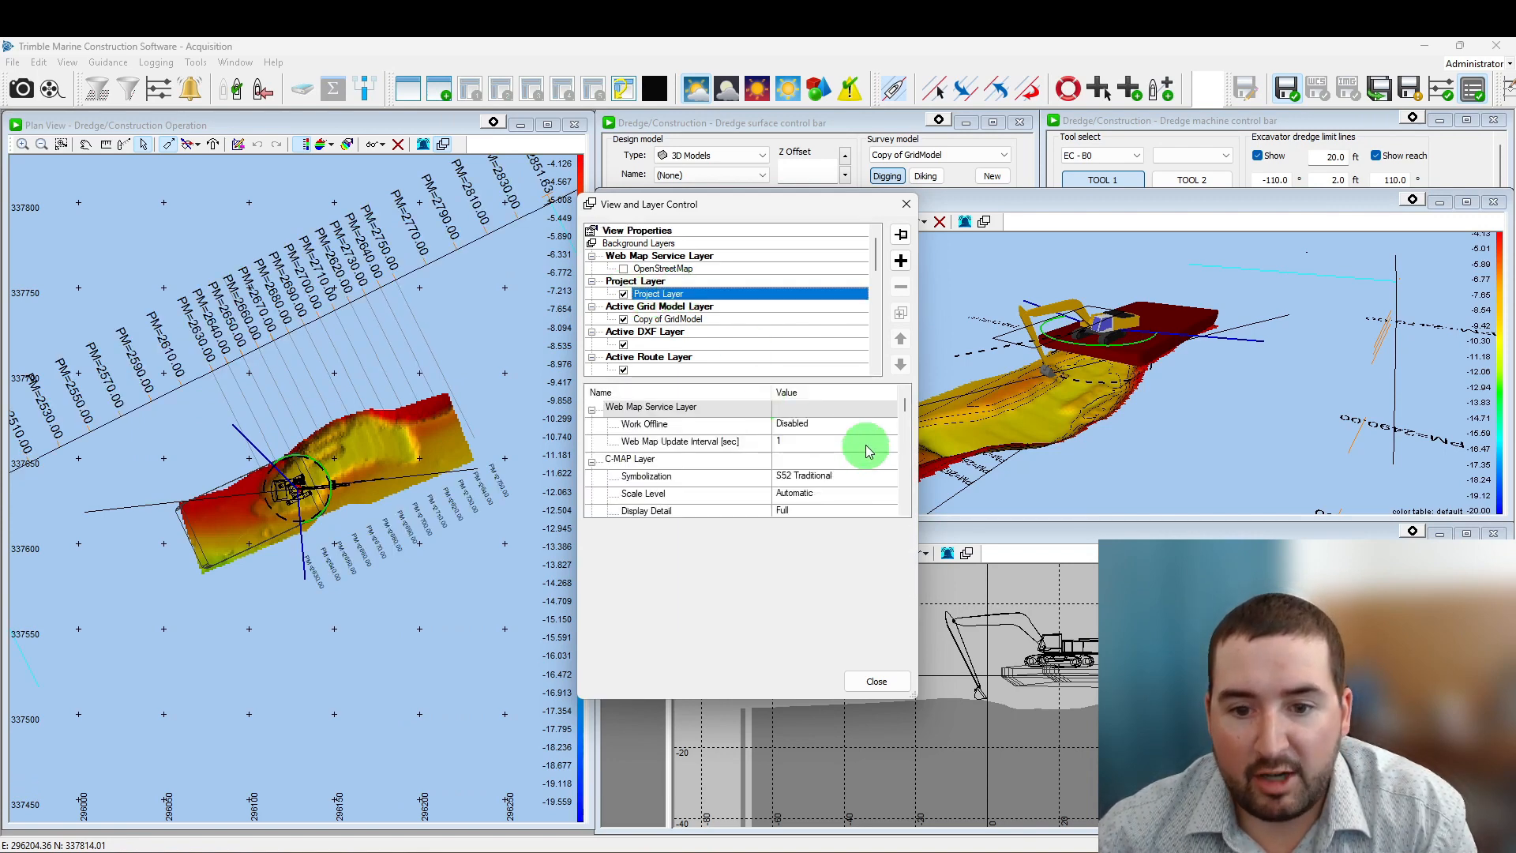
{"action": "scroll", "coordinate": [851, 442], "scroll_direction": "down", "scroll_amount": 3}
{"action": "scroll", "coordinate": [838, 443], "scroll_direction": "up", "scroll_amount": 5}
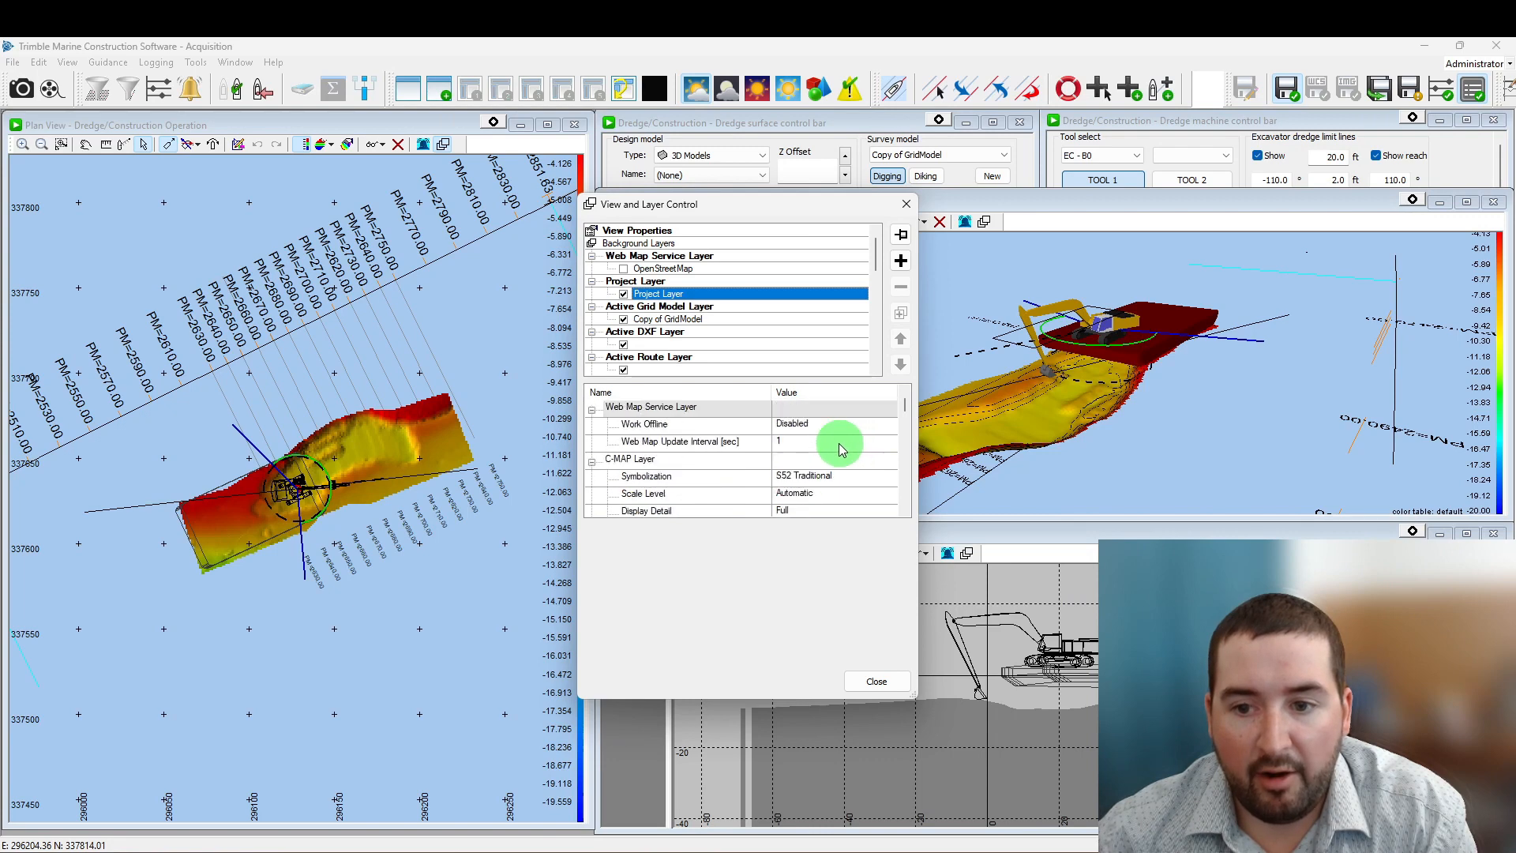
{"action": "left_click", "coordinate": [592, 409]}
{"action": "left_click", "coordinate": [592, 427]}
{"action": "left_click", "coordinate": [592, 444]}
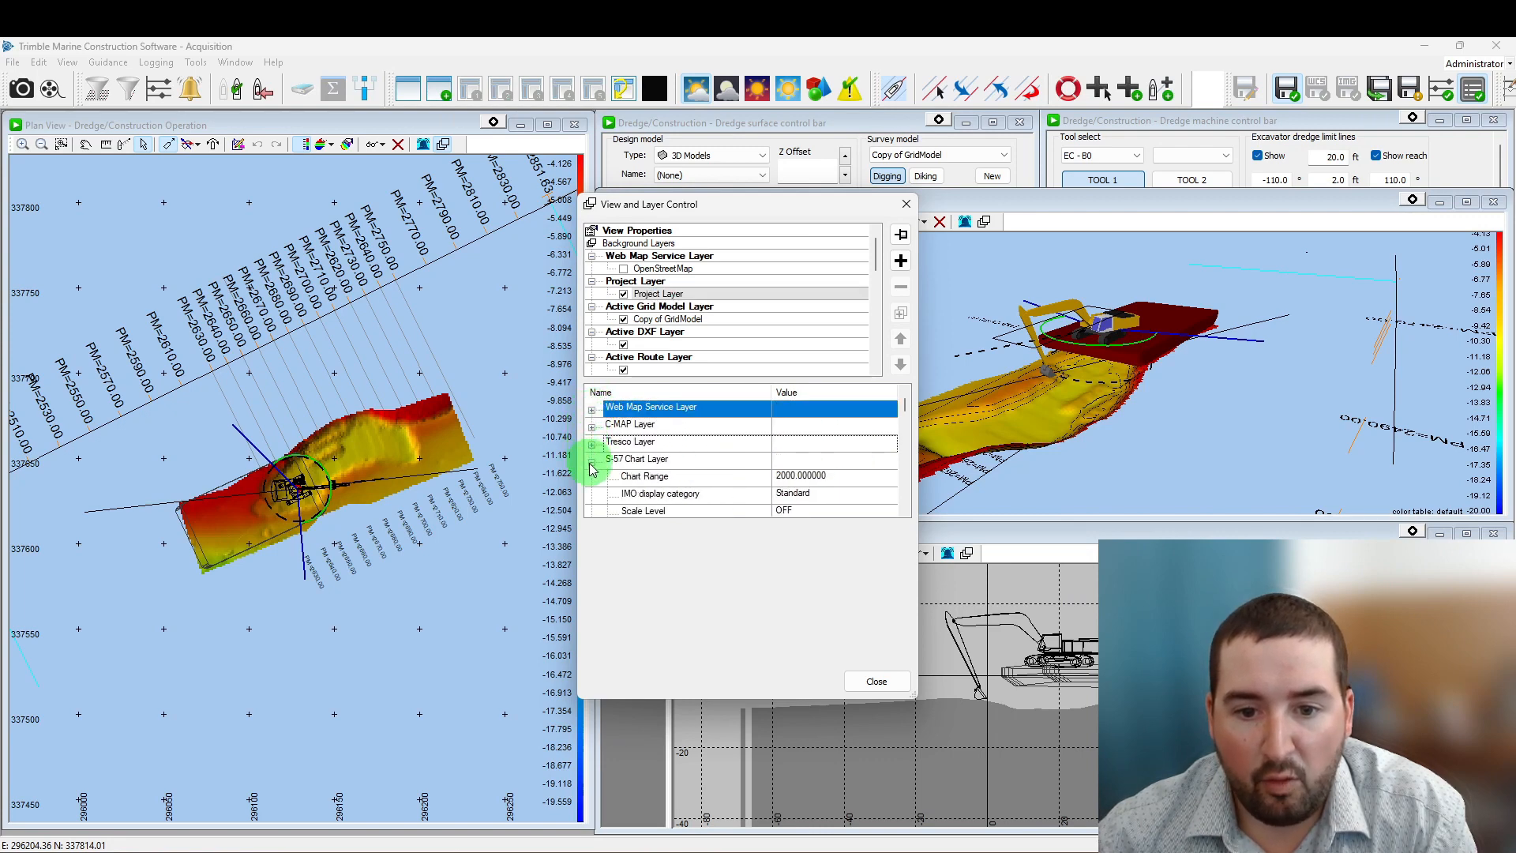
{"action": "left_click", "coordinate": [592, 461]}
{"action": "left_click", "coordinate": [593, 461]}
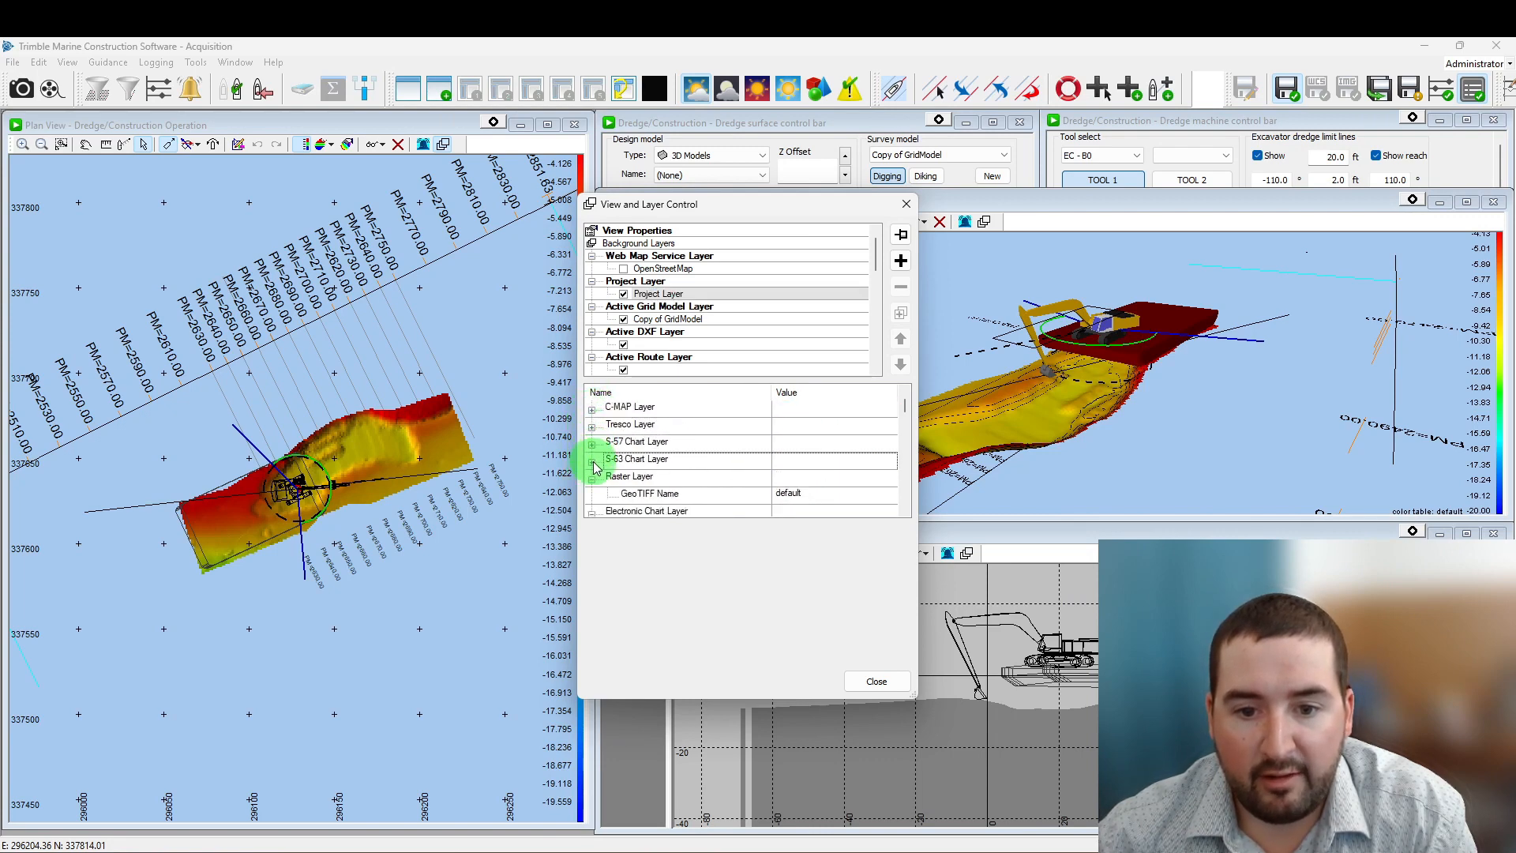
{"action": "left_click", "coordinate": [592, 461]}
{"action": "left_click", "coordinate": [629, 475]}
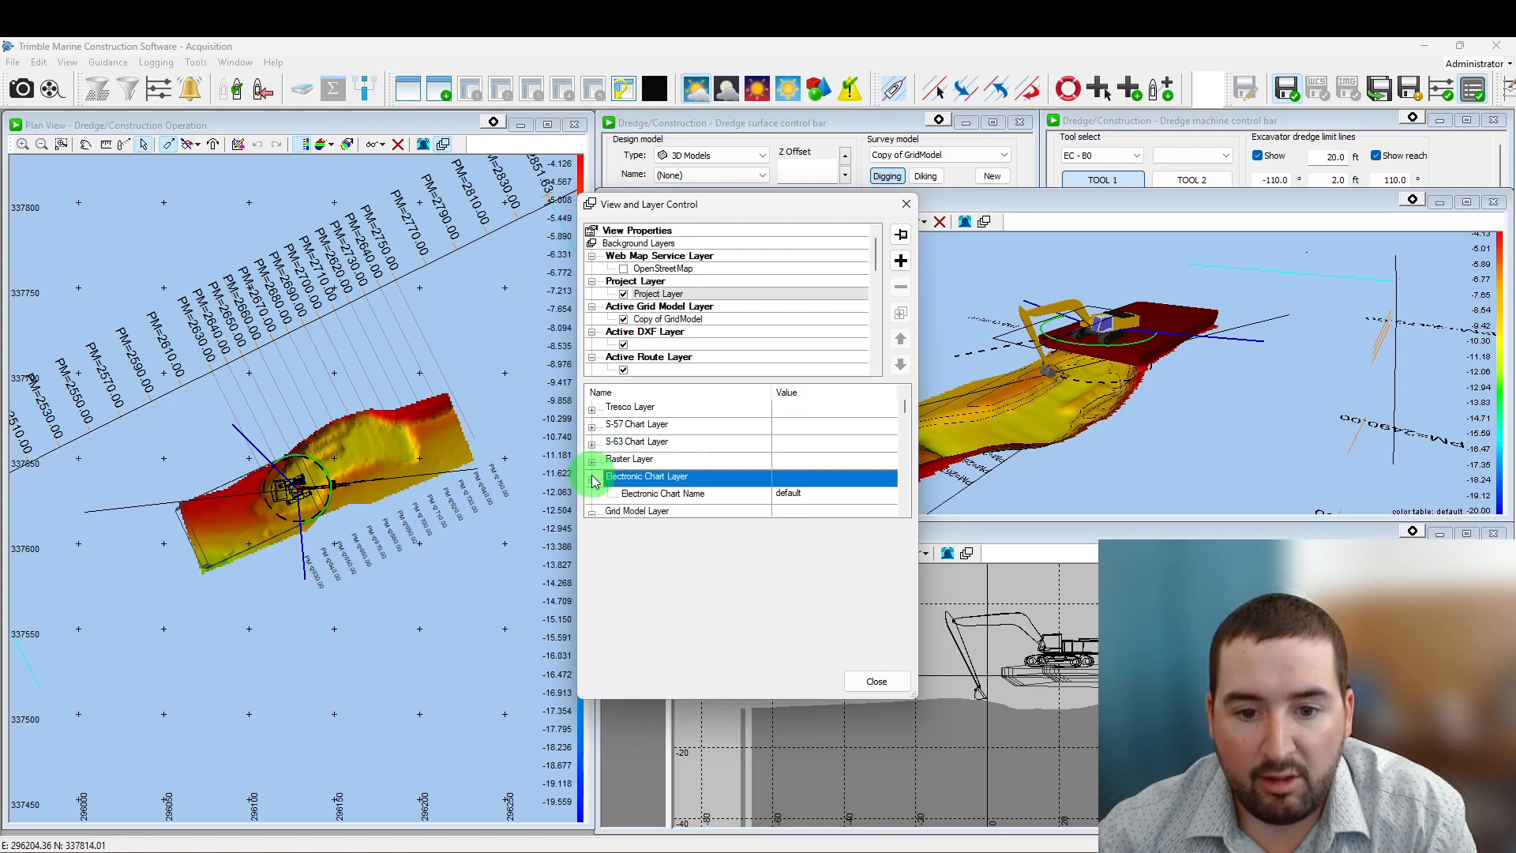
{"action": "left_click", "coordinate": [592, 461]}
{"action": "left_click", "coordinate": [593, 478]}
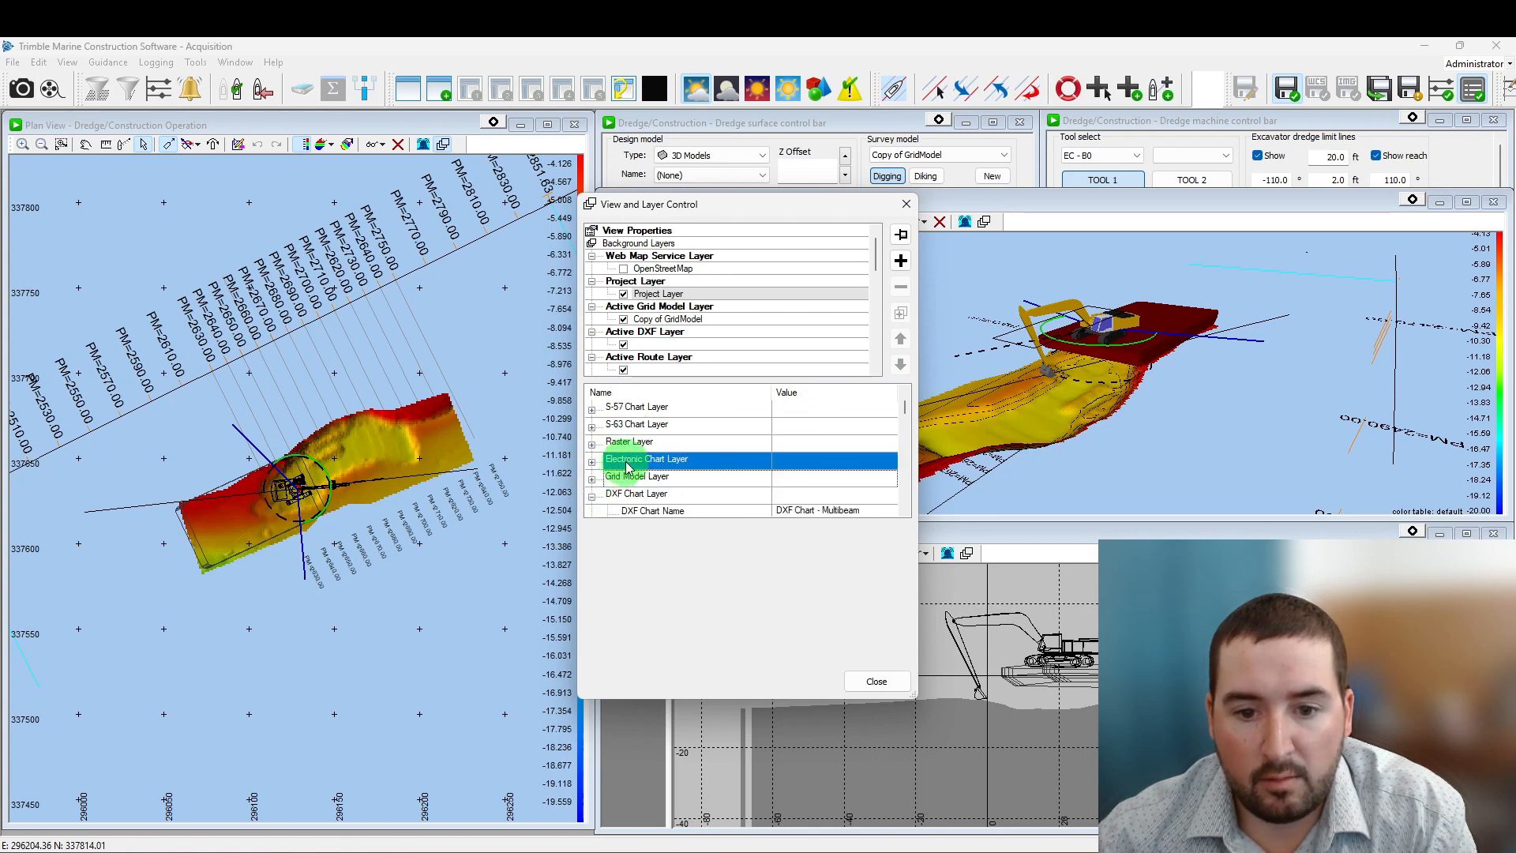
Step: Review the DXF Chart Layer's chart name, layer override, trace color, line width, polyline fill and font size settings, and close the layer control
{"action": "scroll", "coordinate": [629, 466], "scroll_direction": "down", "scroll_amount": 3}
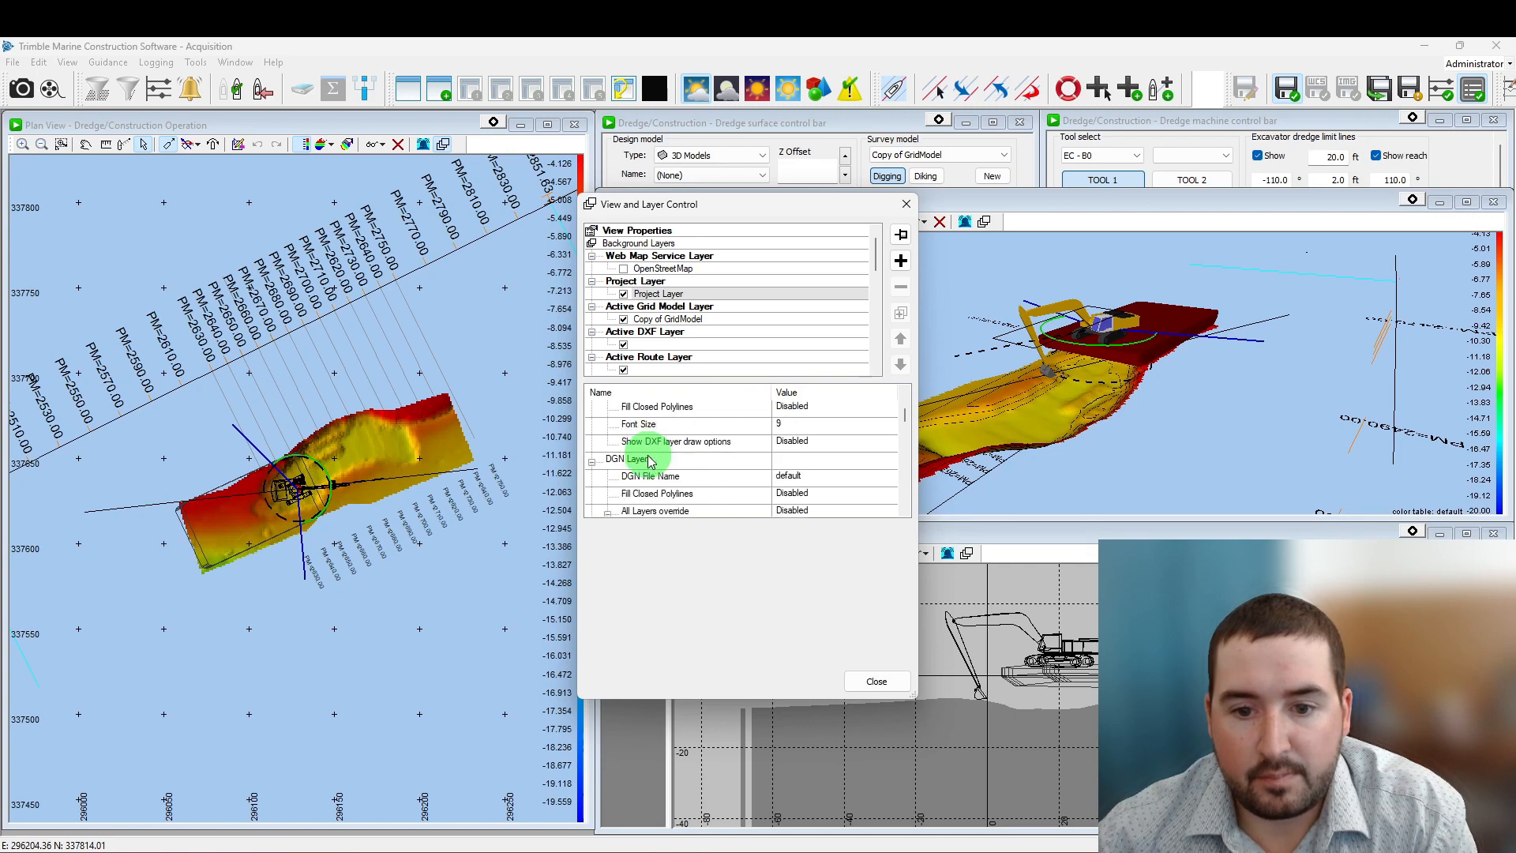
{"action": "scroll", "coordinate": [787, 474], "scroll_direction": "up", "scroll_amount": 5}
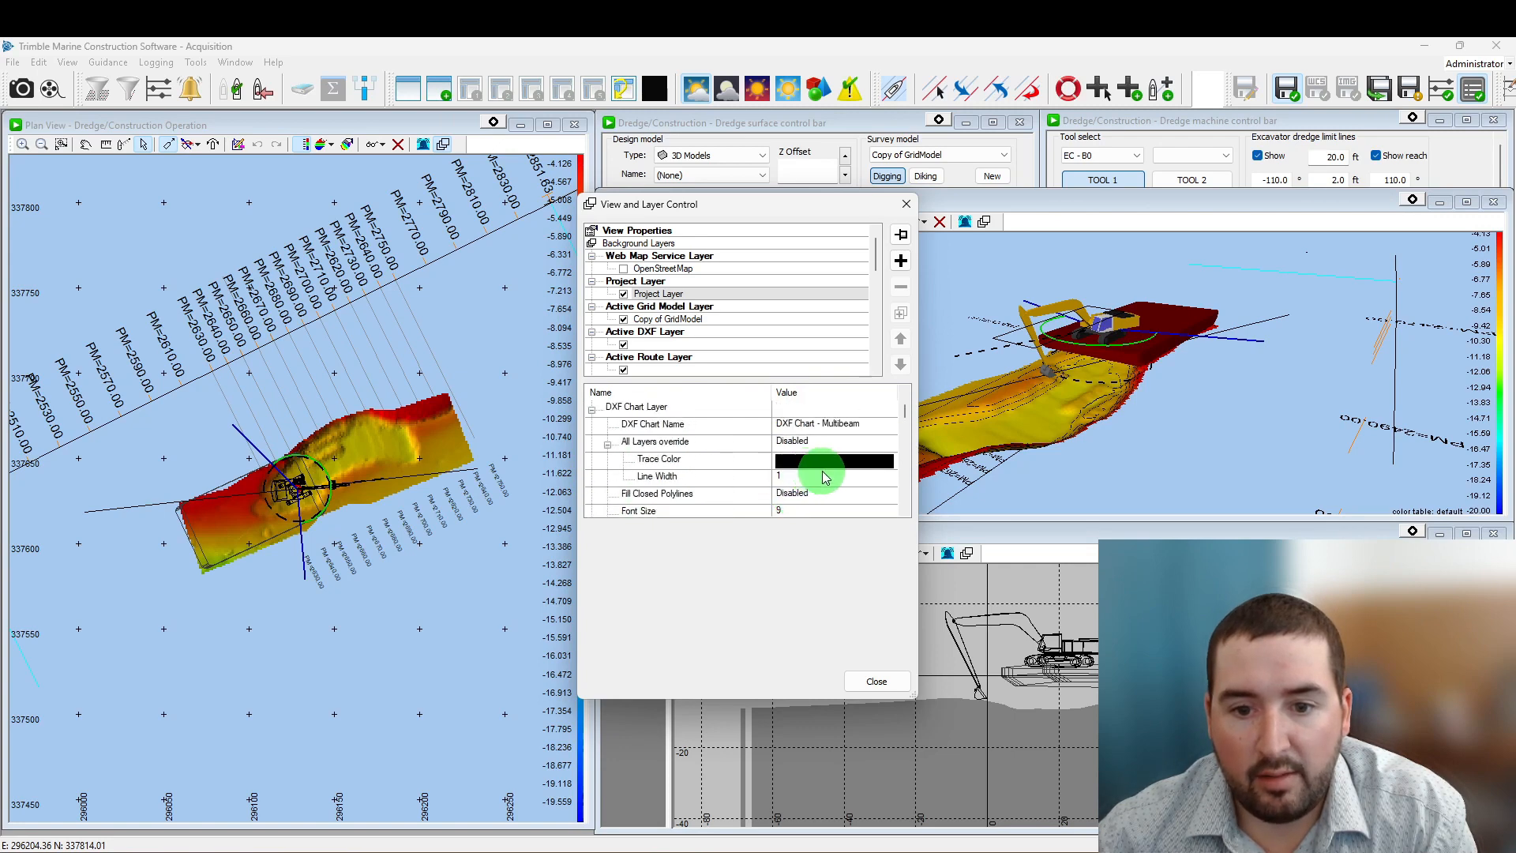
{"action": "scroll", "coordinate": [667, 450], "scroll_direction": "down", "scroll_amount": 3}
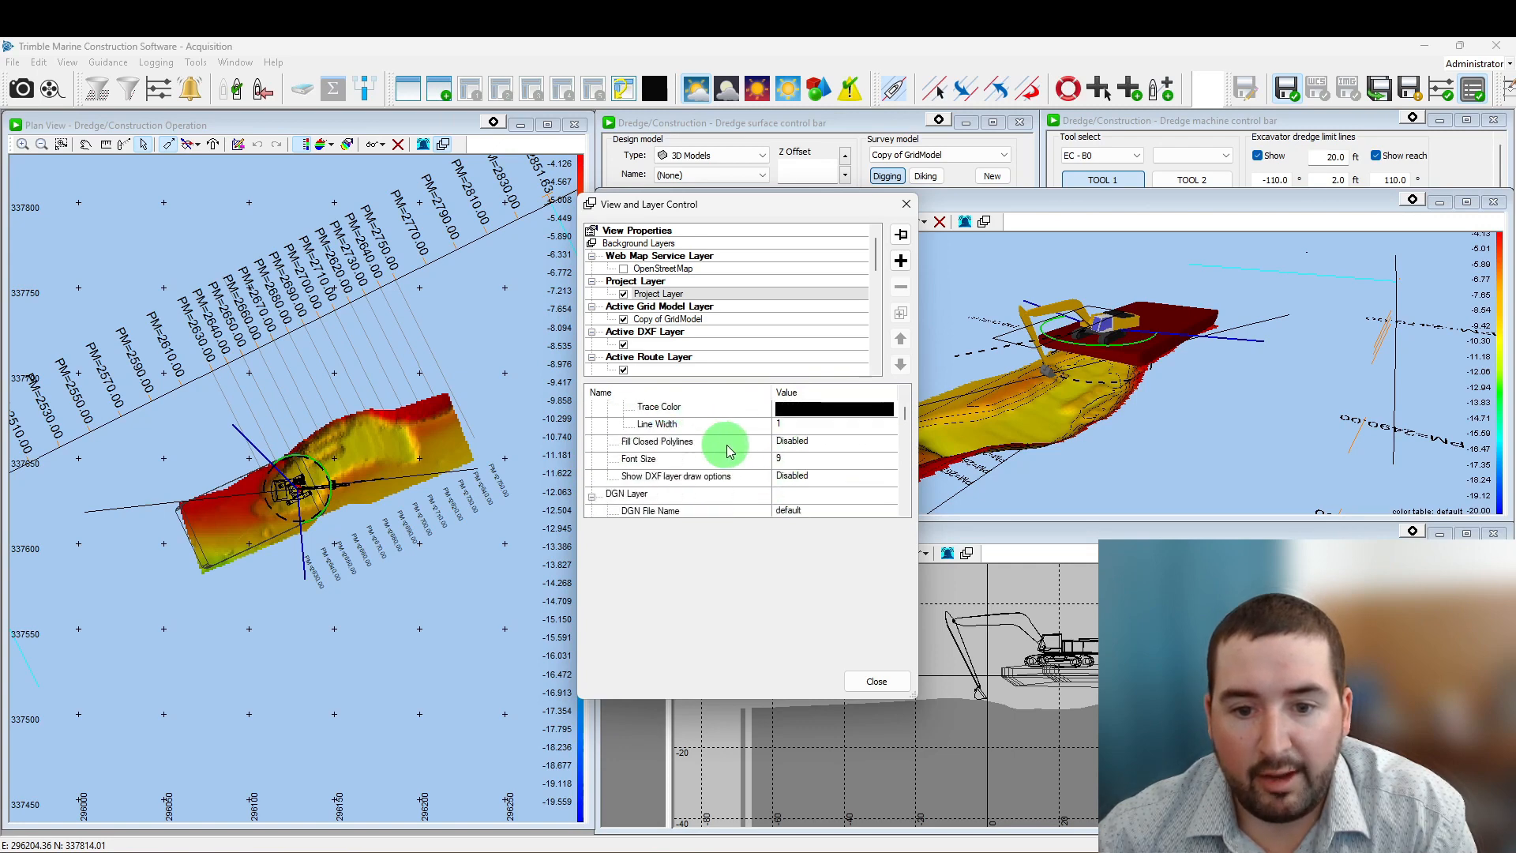
{"action": "scroll", "coordinate": [760, 455], "scroll_direction": "up", "scroll_amount": 2}
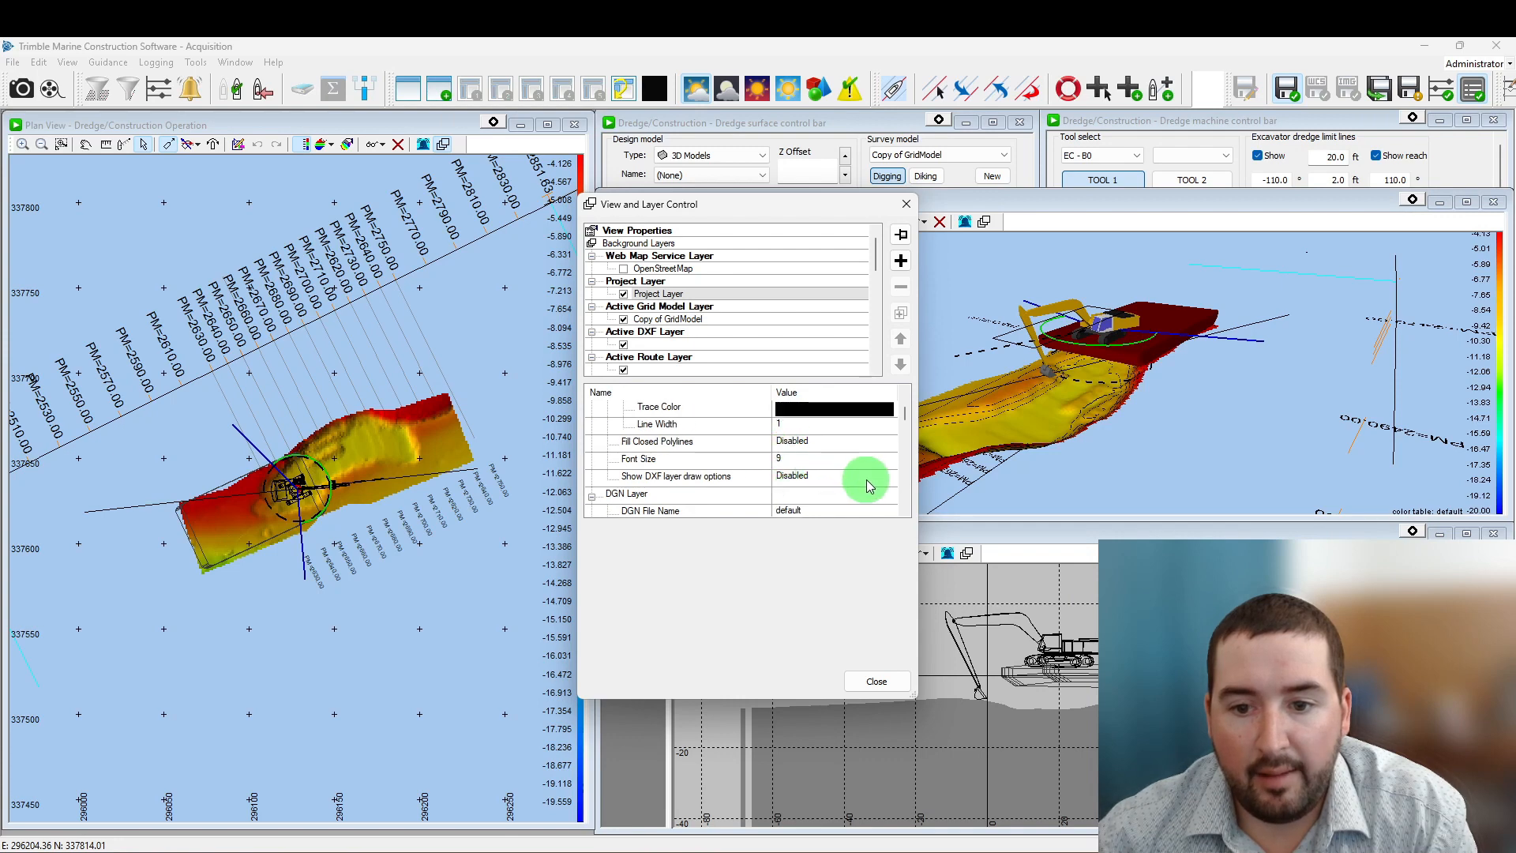
{"action": "scroll", "coordinate": [863, 477], "scroll_direction": "up", "scroll_amount": 1}
{"action": "scroll", "coordinate": [864, 476], "scroll_direction": "up", "scroll_amount": 3}
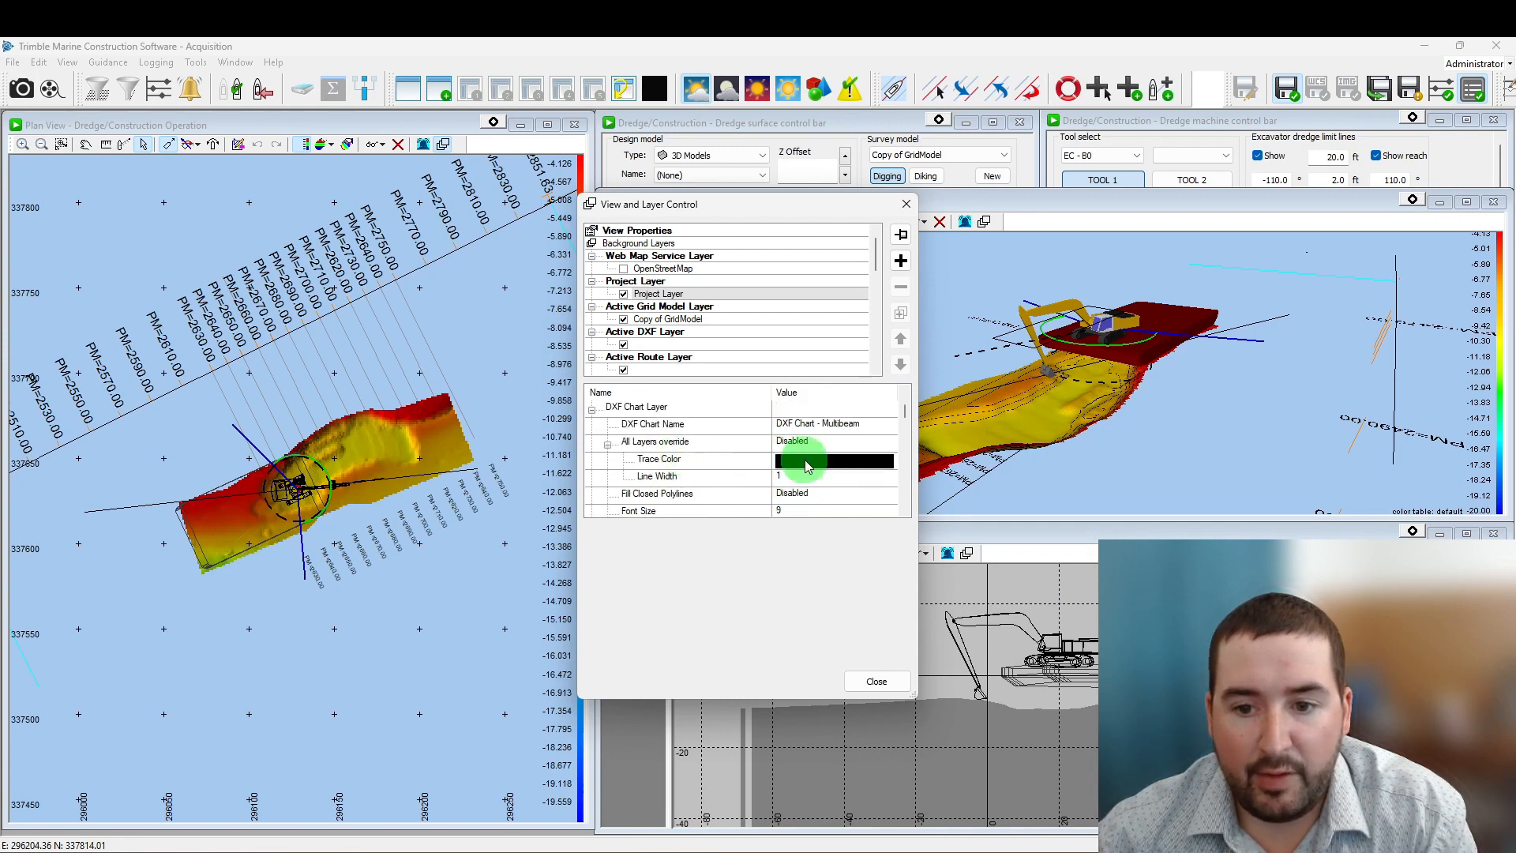
{"action": "left_click", "coordinate": [835, 442]}
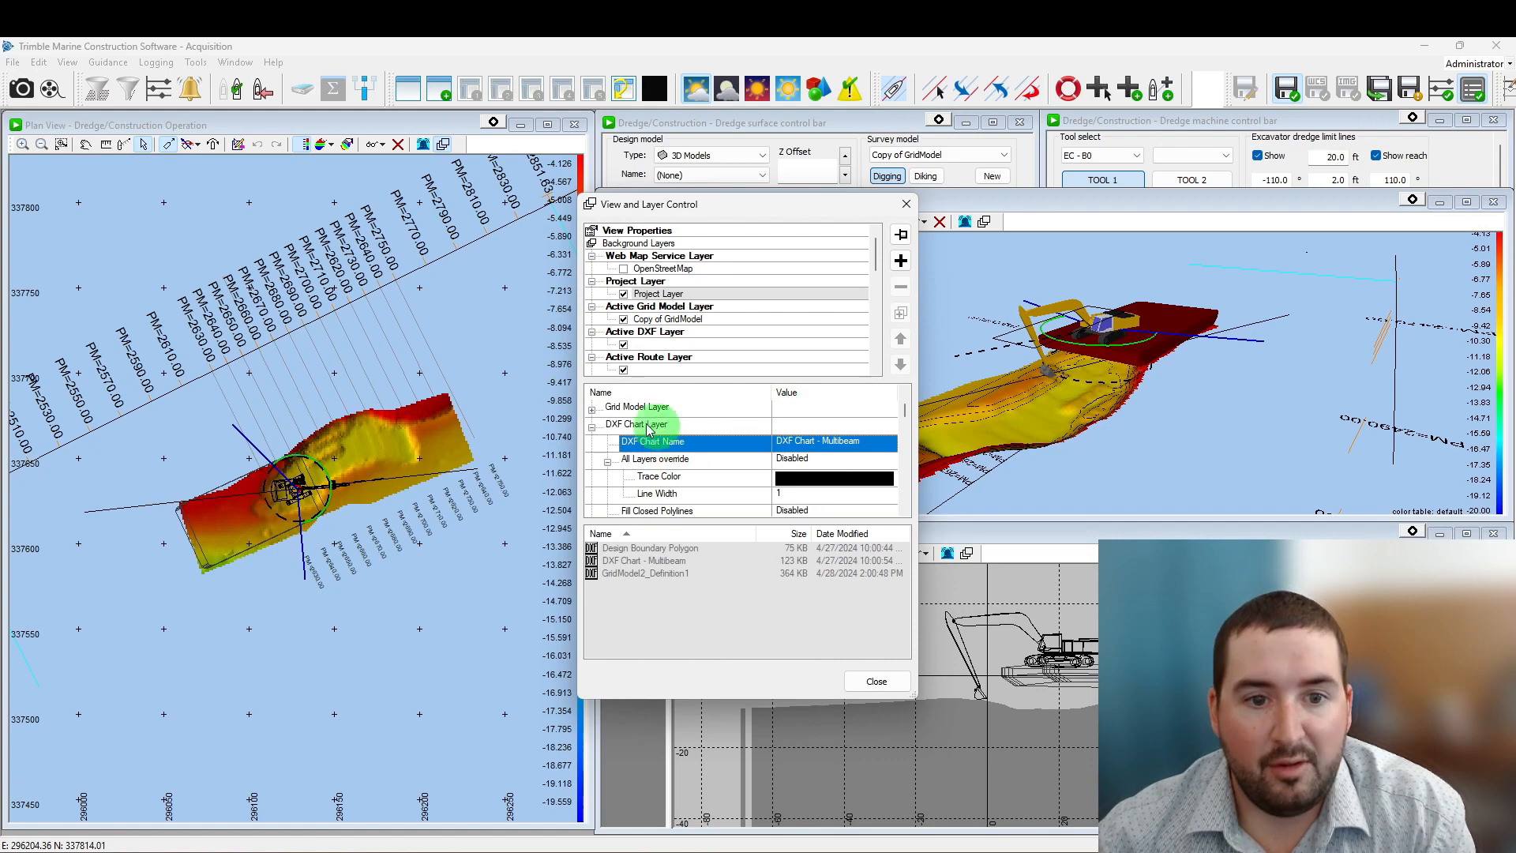
{"action": "left_click", "coordinate": [878, 682]}
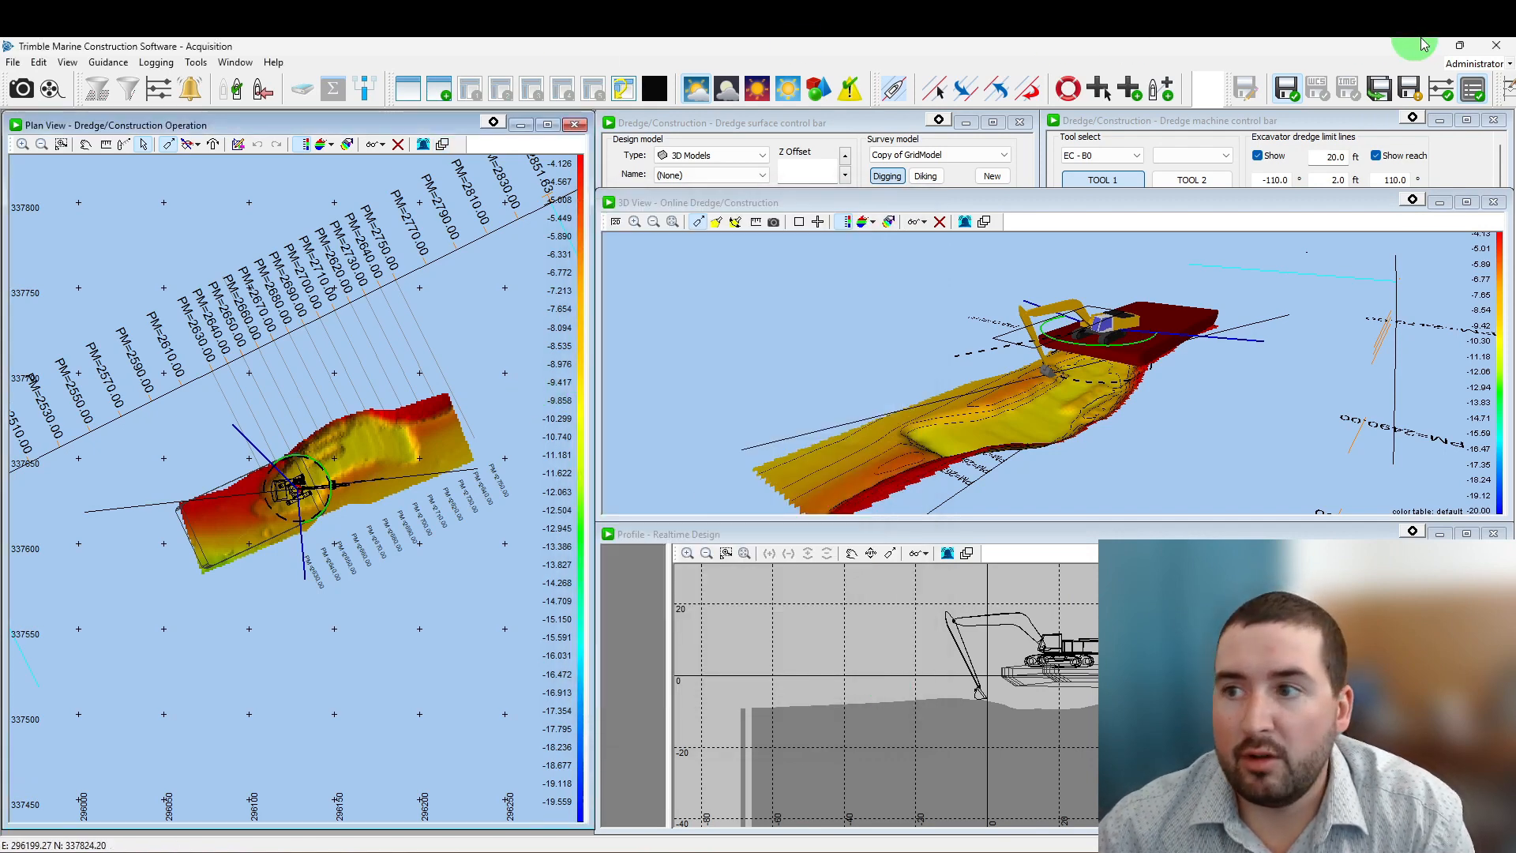
Step: Close Acquisition, turn off the Design Boundary Polygon, DXF Chart - Multibeam and GridModel2_Definition1 charts in the project, and restart Acquisition
{"action": "left_click", "coordinate": [1497, 45]}
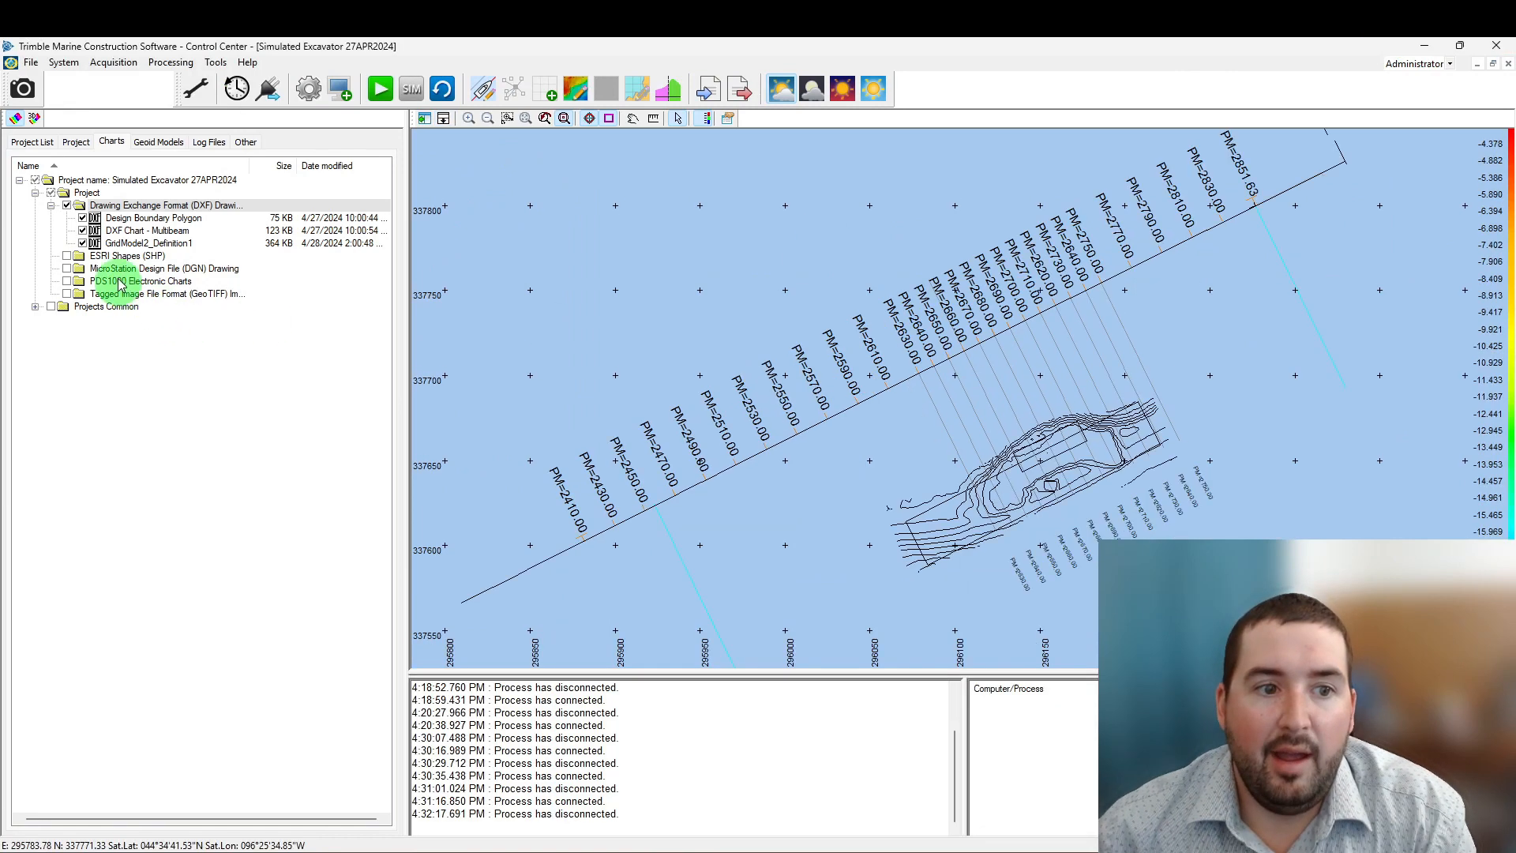
{"action": "left_click", "coordinate": [84, 218]}
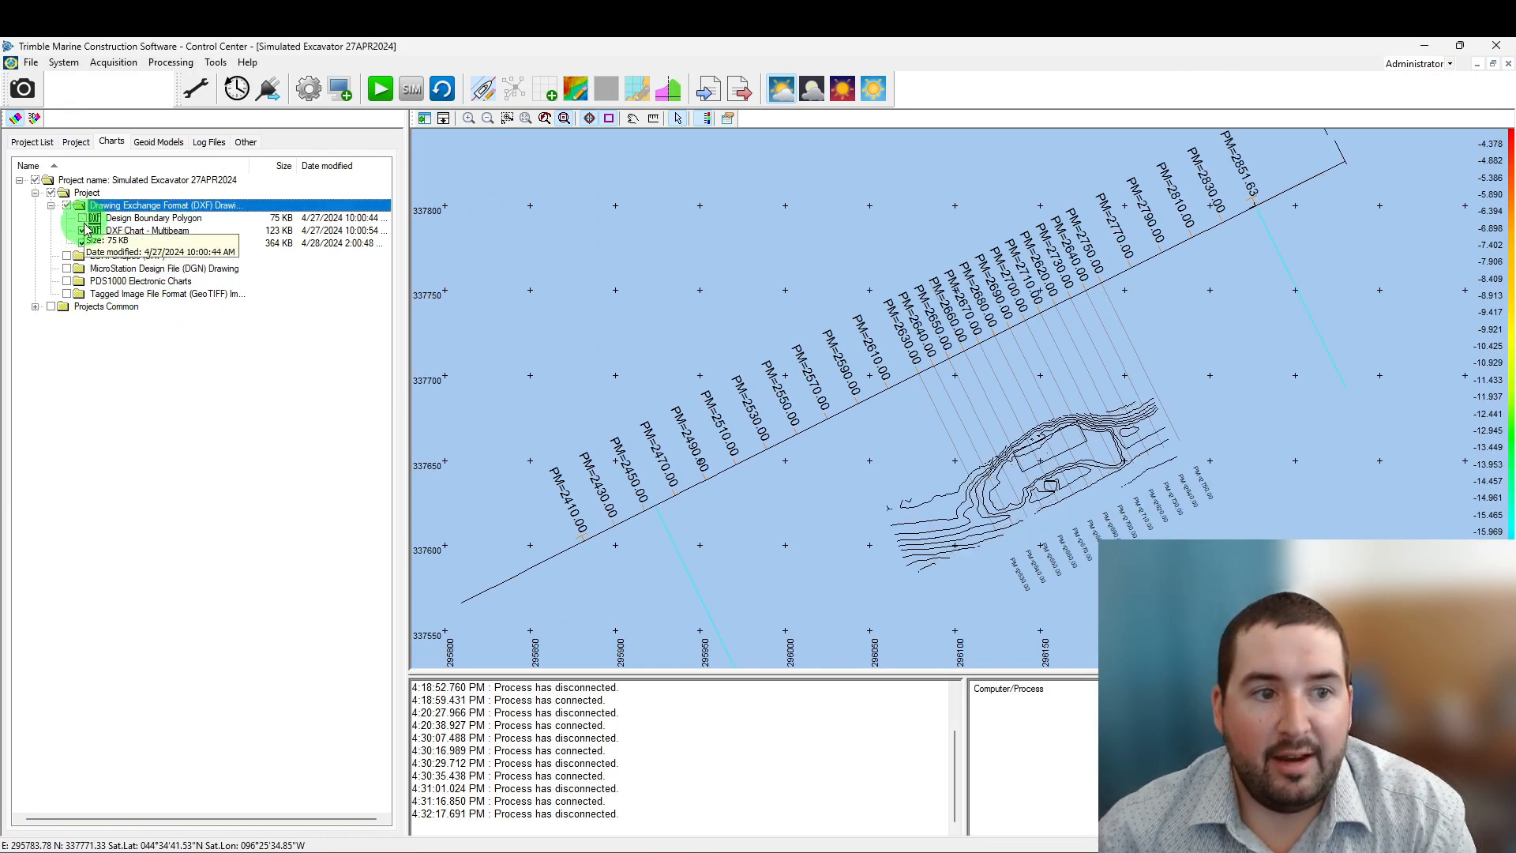
{"action": "left_click", "coordinate": [84, 231]}
{"action": "left_click", "coordinate": [84, 243]}
{"action": "left_click", "coordinate": [383, 91]}
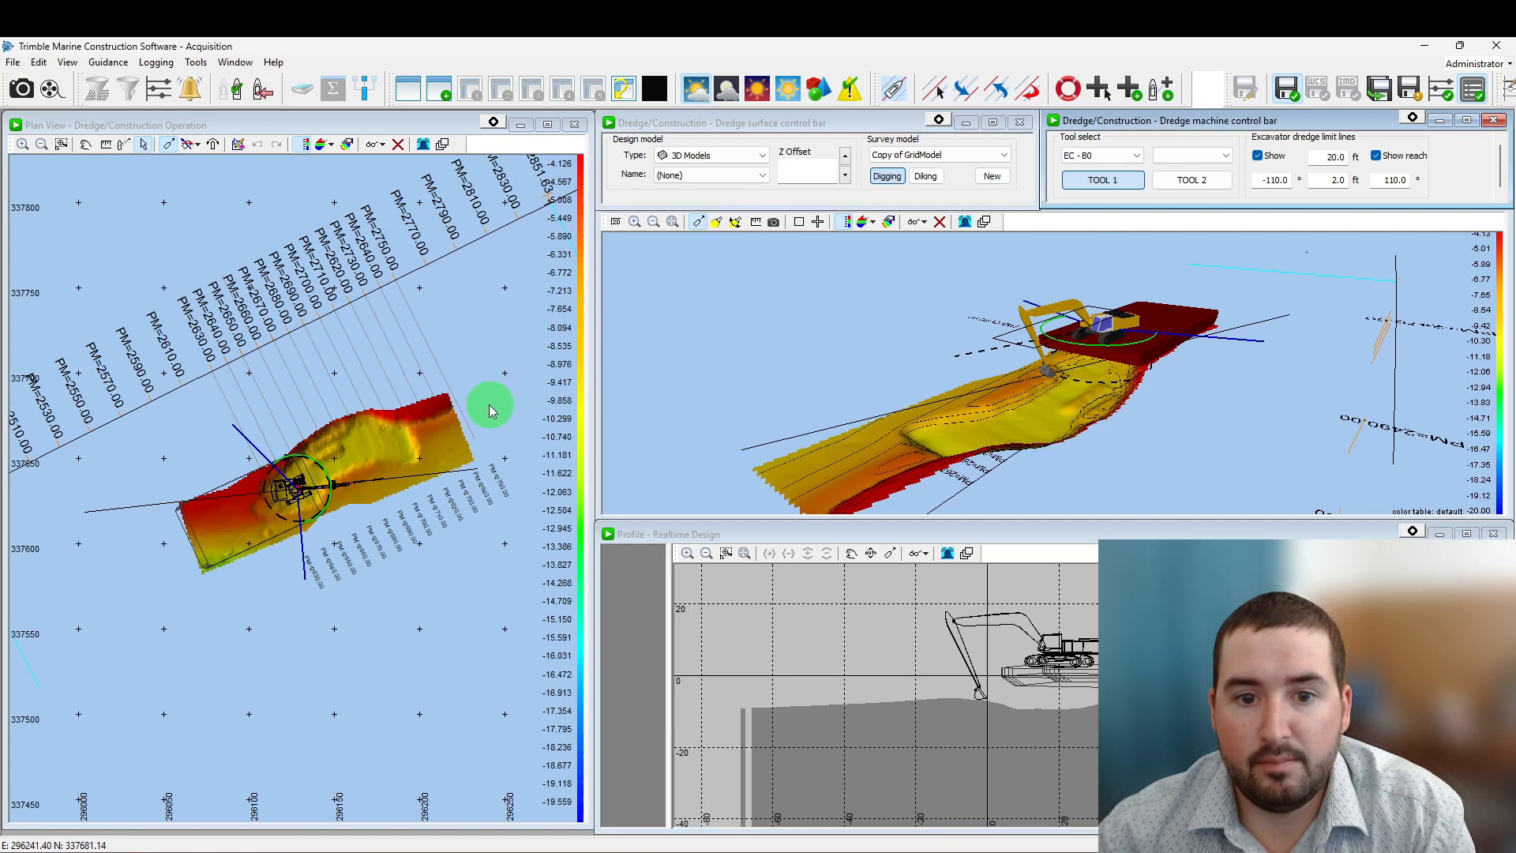
{"action": "left_click_drag", "start_coordinate": [830, 442], "coordinate": [605, 304]}
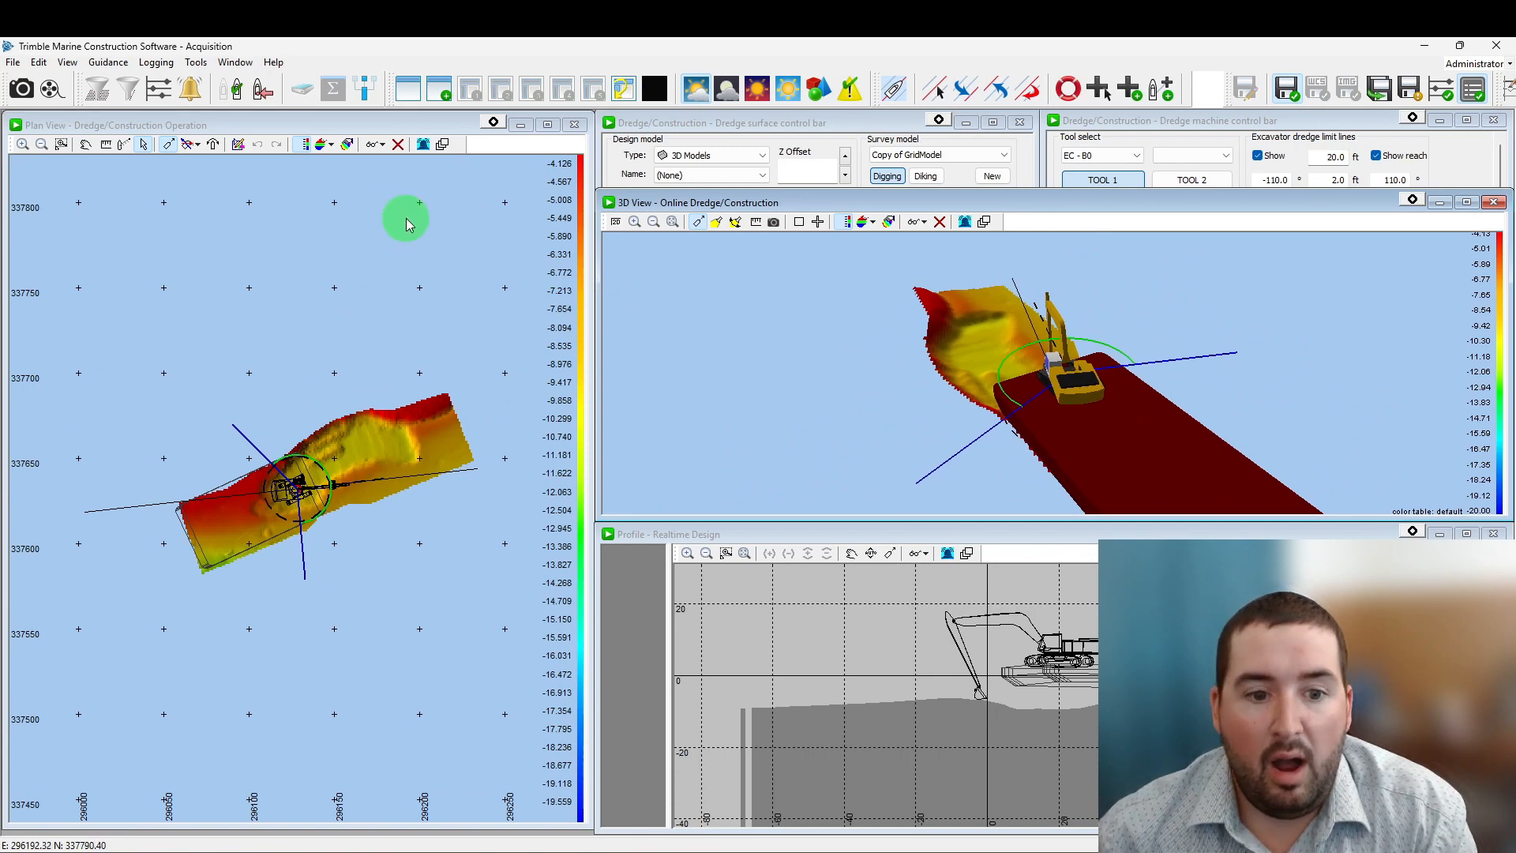
Step: Add a DXF Chart Layer to the plan view and assign it the Design Boundary Polygon chart
{"action": "left_click", "coordinate": [442, 145]}
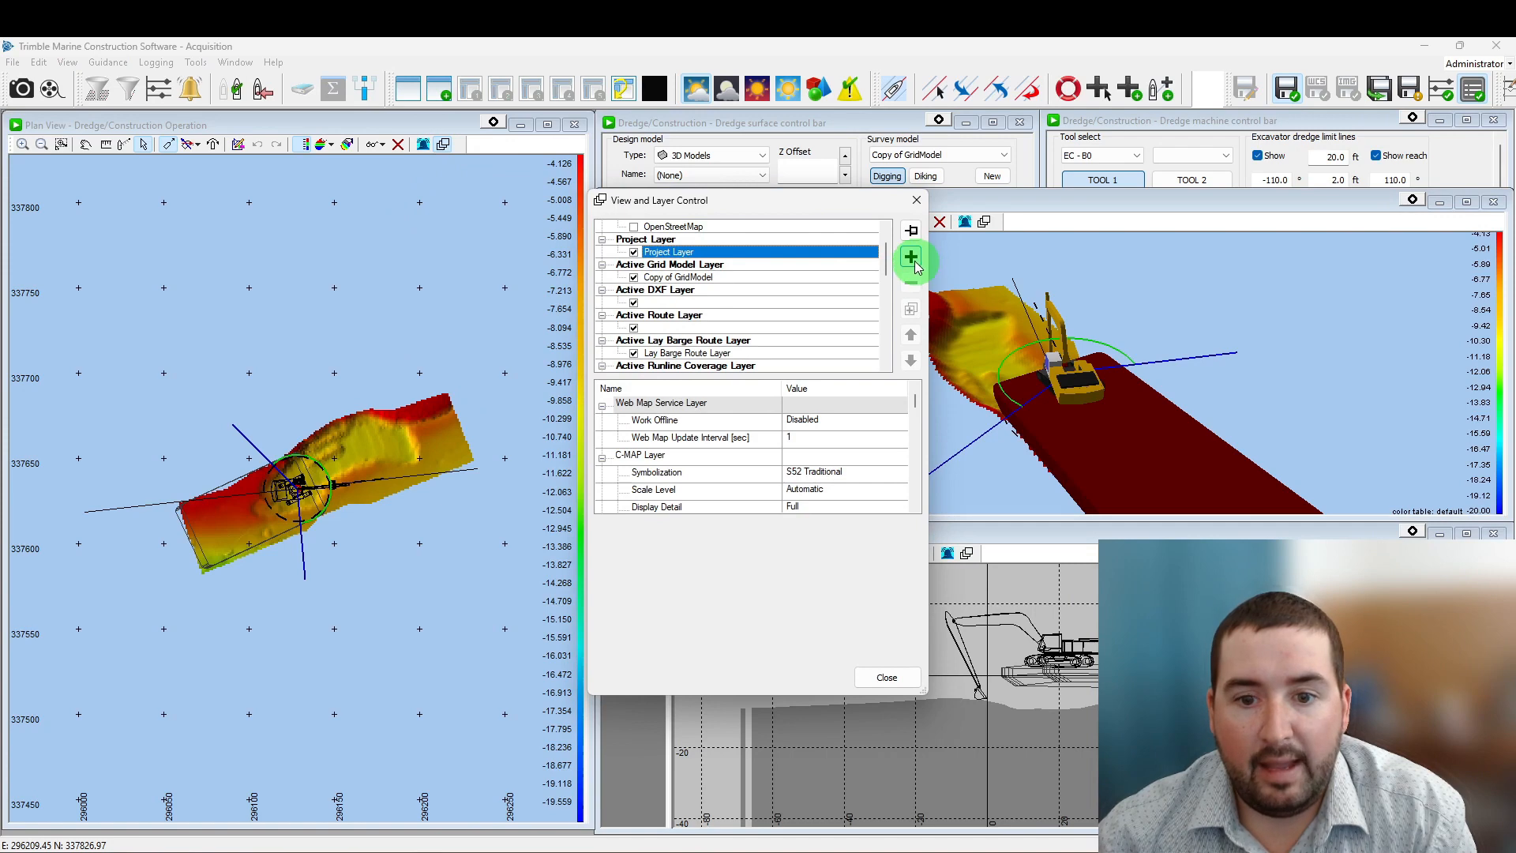
{"action": "left_click", "coordinate": [911, 257]}
{"action": "left_click_drag", "start_coordinate": [841, 484], "coordinate": [840, 409]}
{"action": "left_click", "coordinate": [704, 453]}
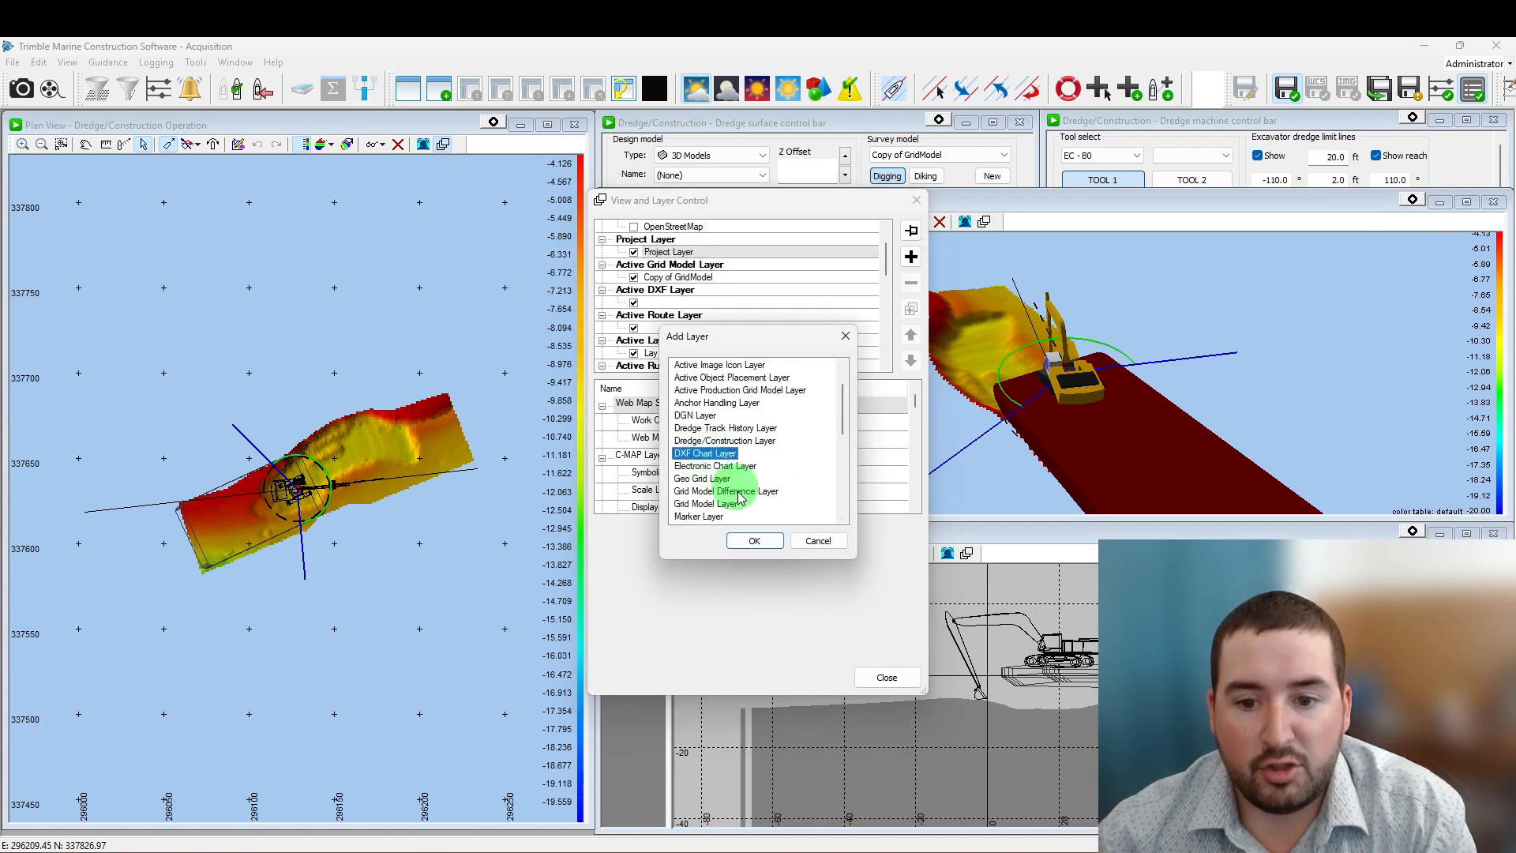
{"action": "left_click", "coordinate": [757, 540]}
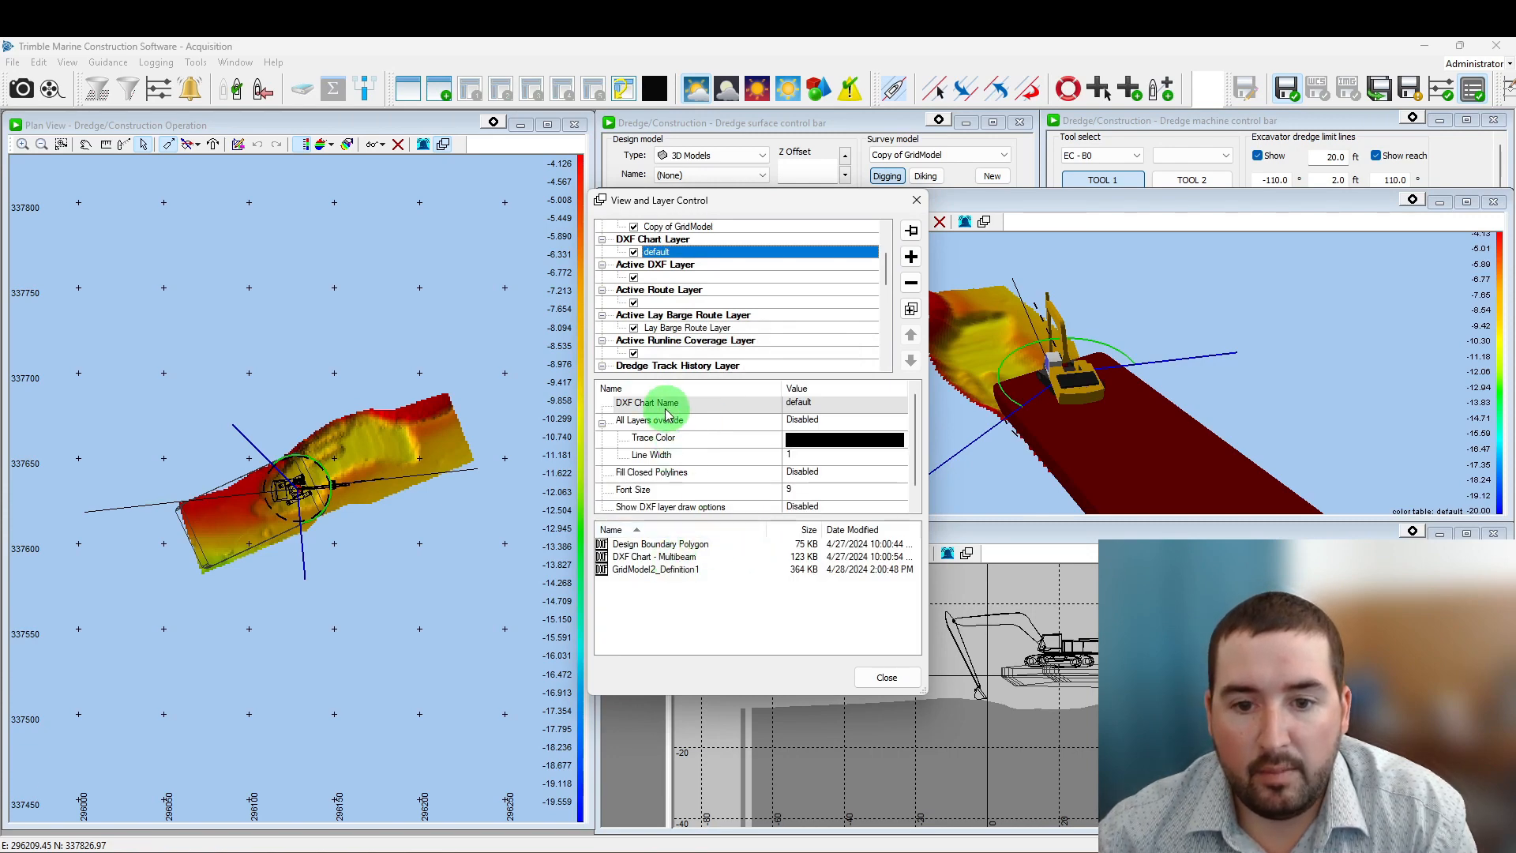
{"action": "double_click", "coordinate": [678, 546]}
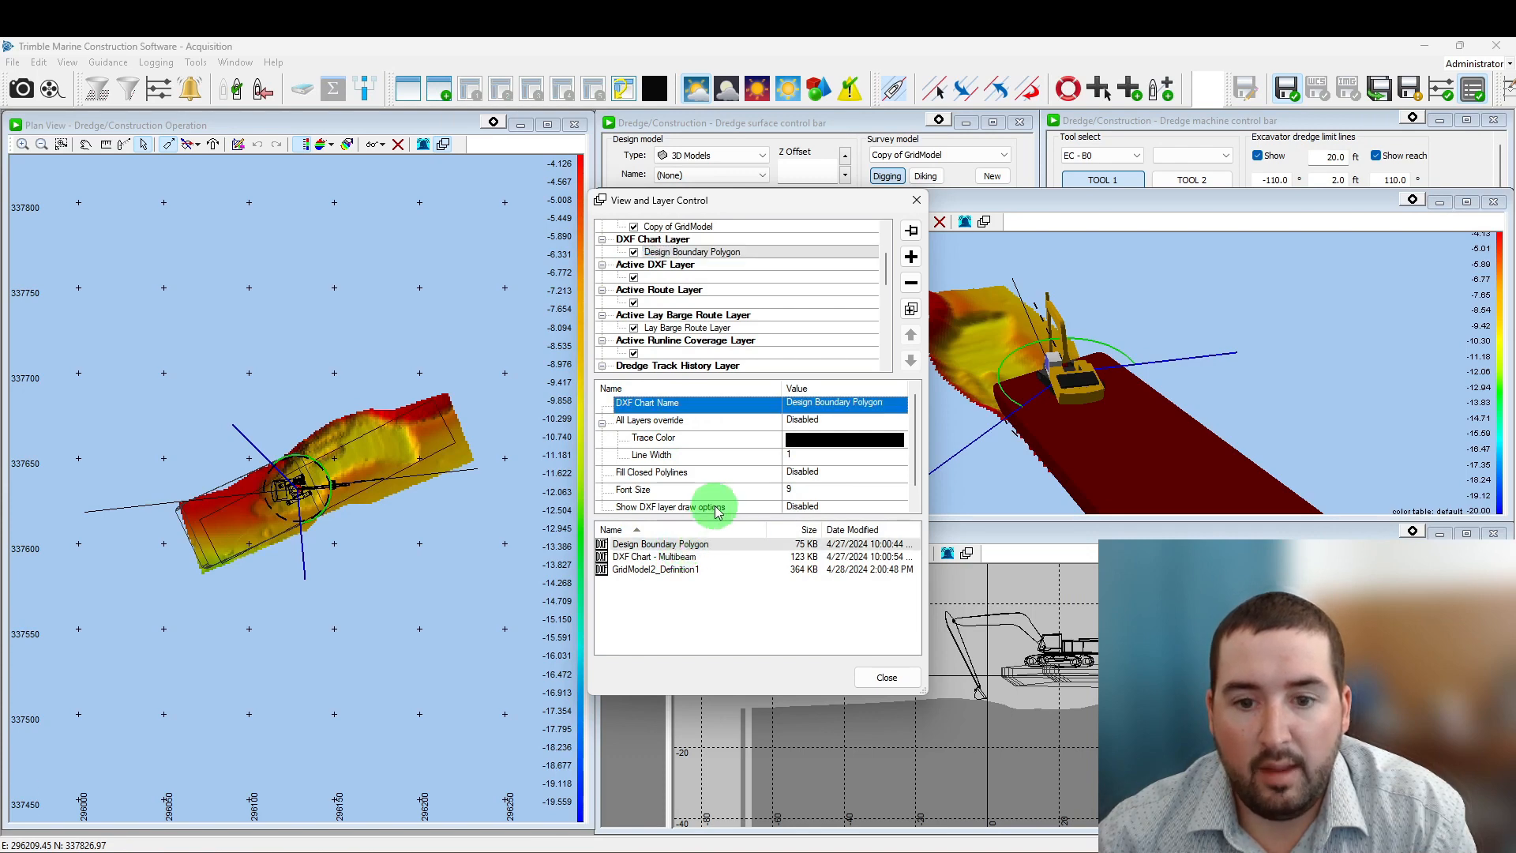
Step: Duplicate the plan view's DXF Chart Layer twice, assigning DXF Chart - Multibeam and GridModel2_Definition1 to the copies
{"action": "left_click", "coordinate": [911, 310]}
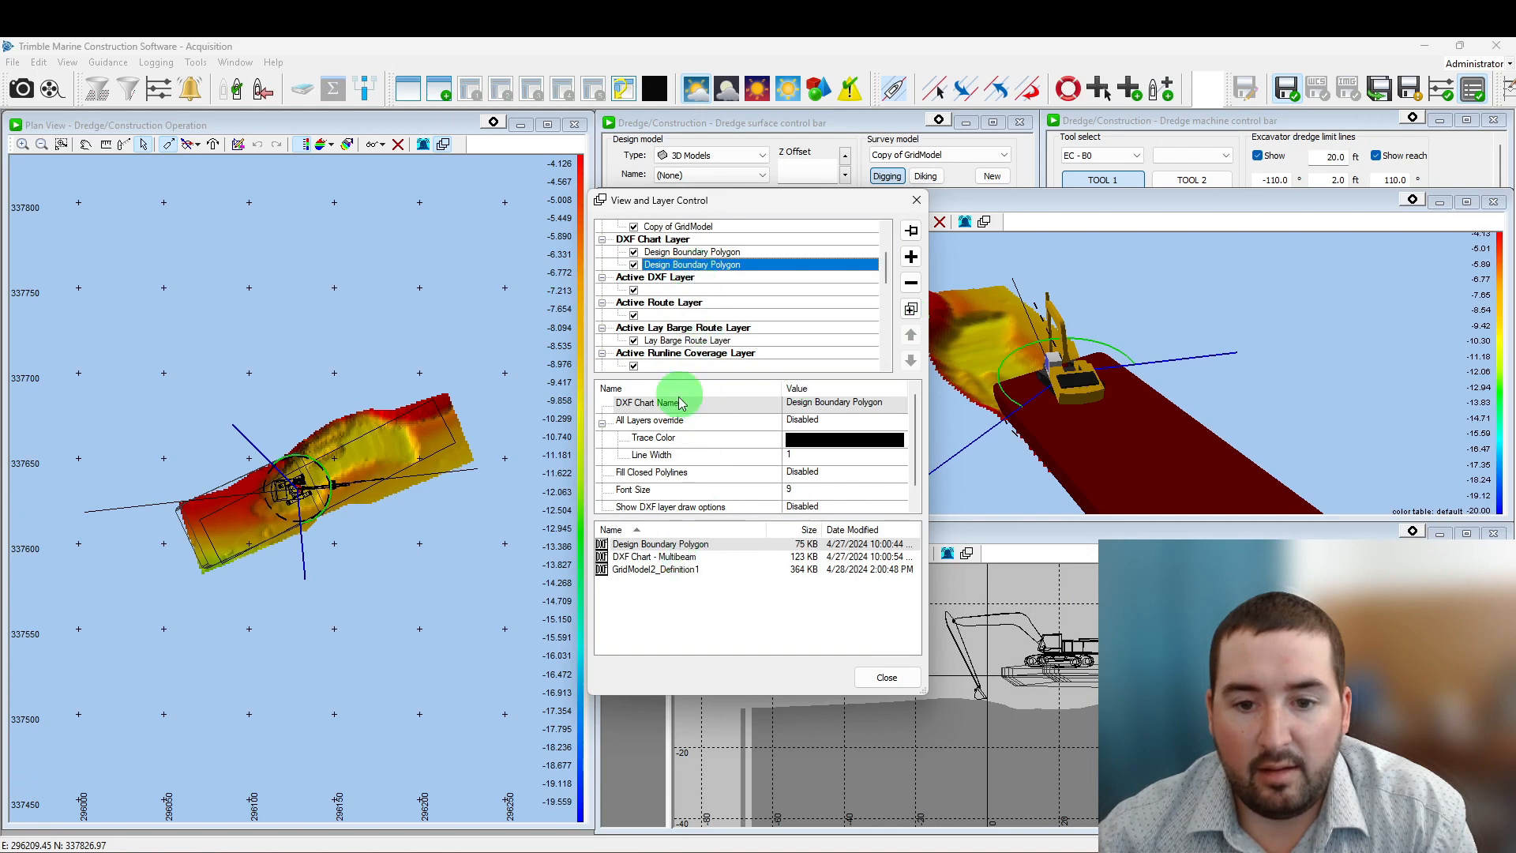
{"action": "left_click", "coordinate": [661, 557]}
{"action": "left_click", "coordinate": [912, 311]}
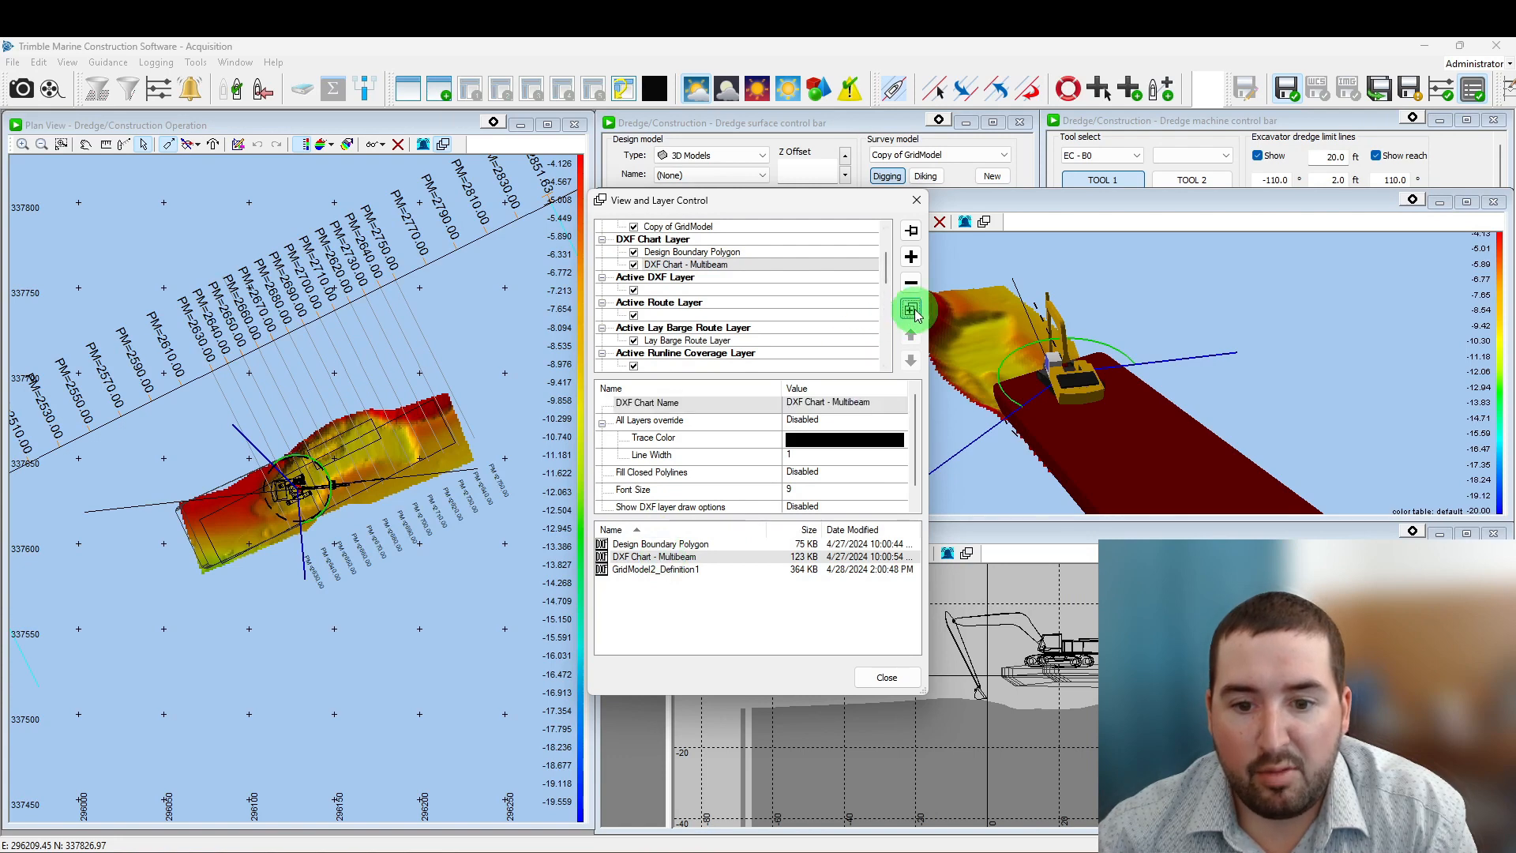
{"action": "left_click", "coordinate": [674, 572]}
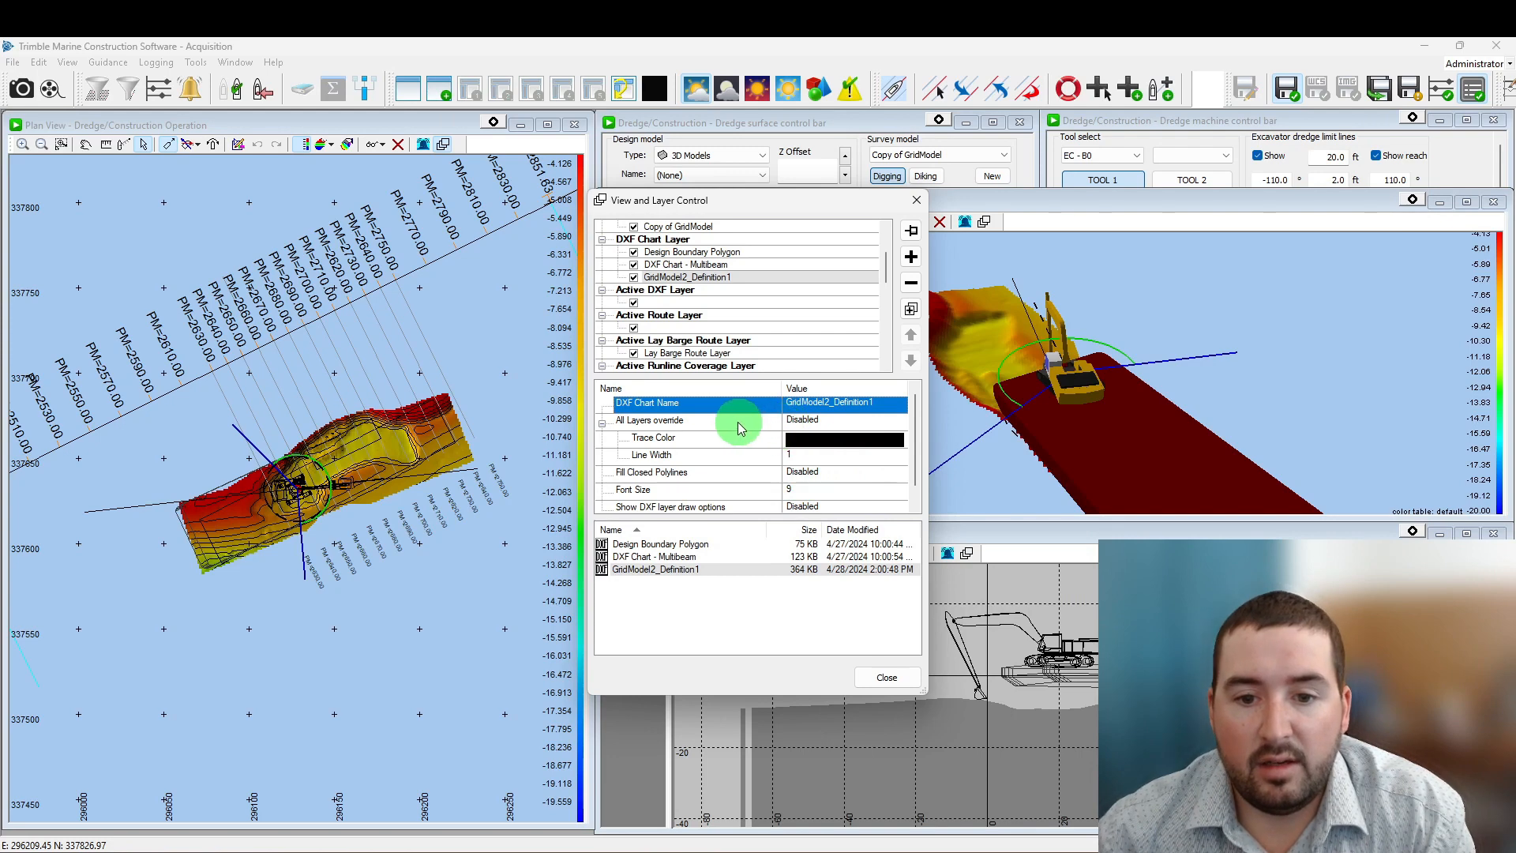
Step: Enable All Layers override for the GridModel2_Definition1 chart and set its trace color to magenta
{"action": "left_click", "coordinate": [804, 426]}
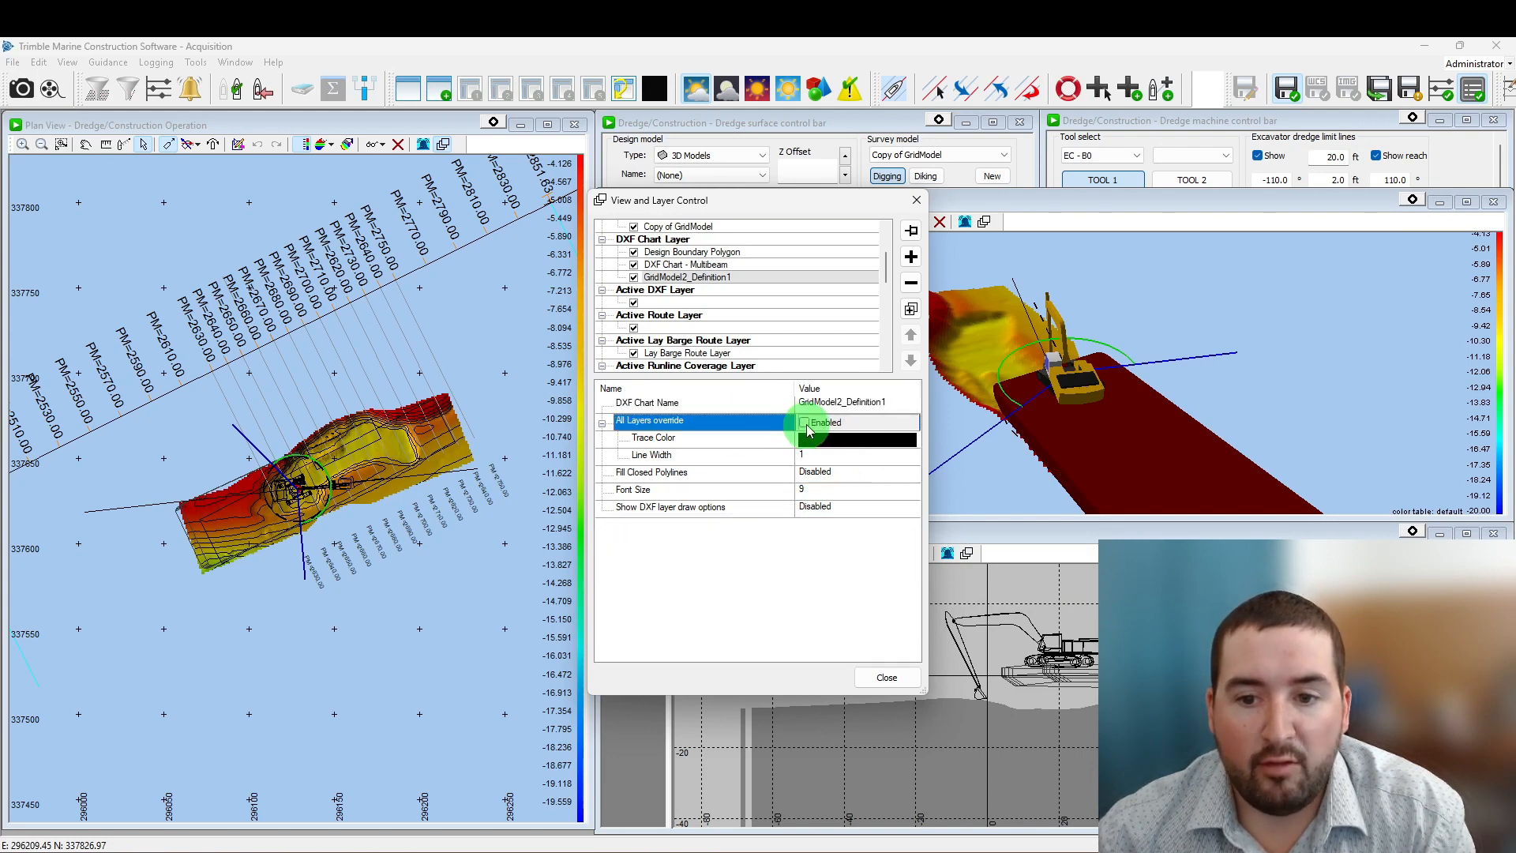
{"action": "left_click", "coordinate": [804, 423]}
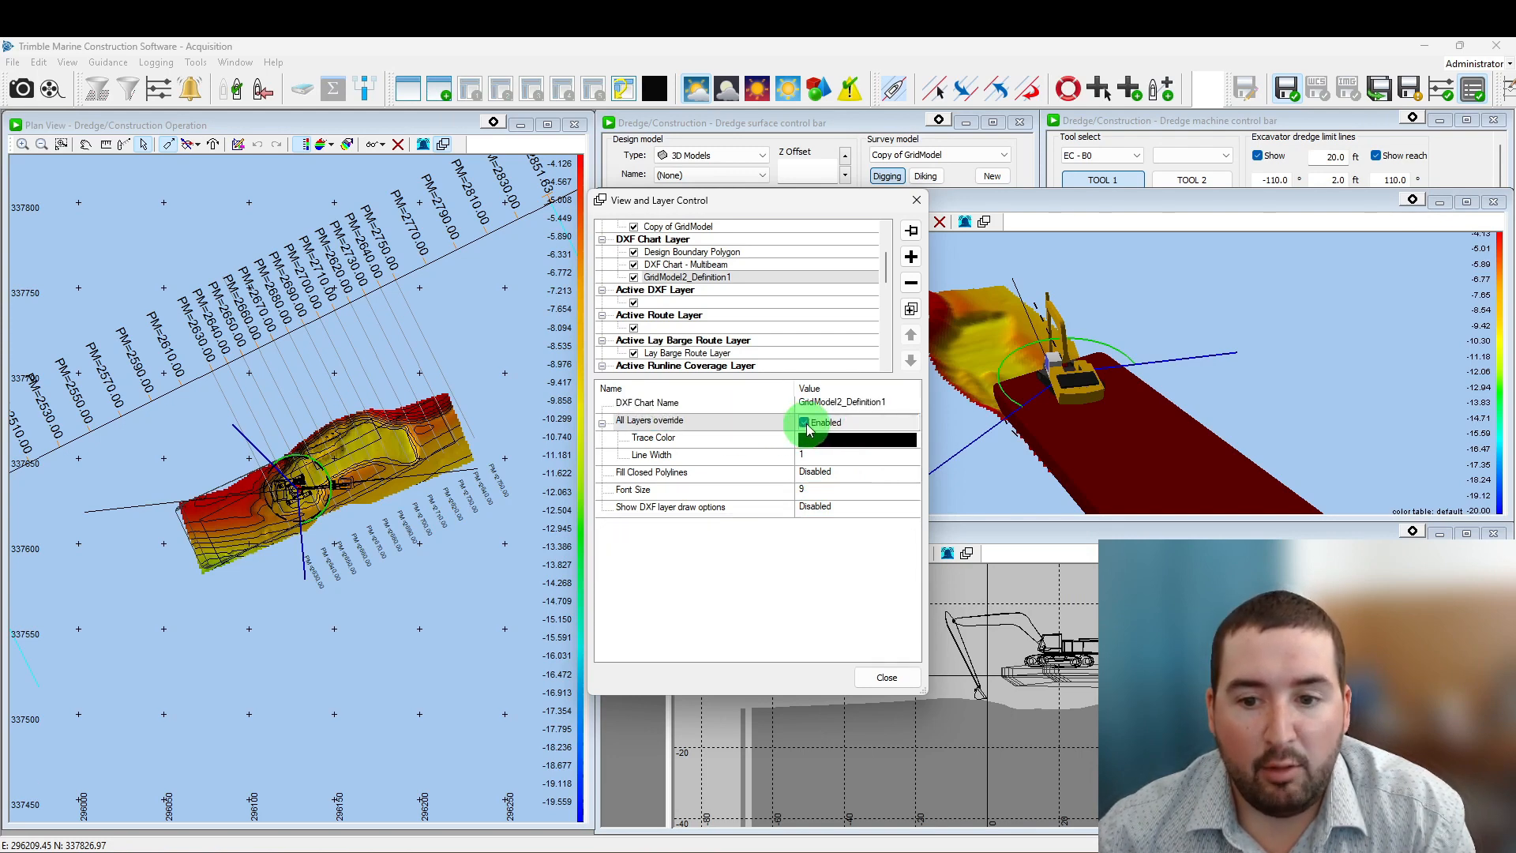
{"action": "left_click", "coordinate": [813, 440]}
{"action": "left_click", "coordinate": [912, 439]}
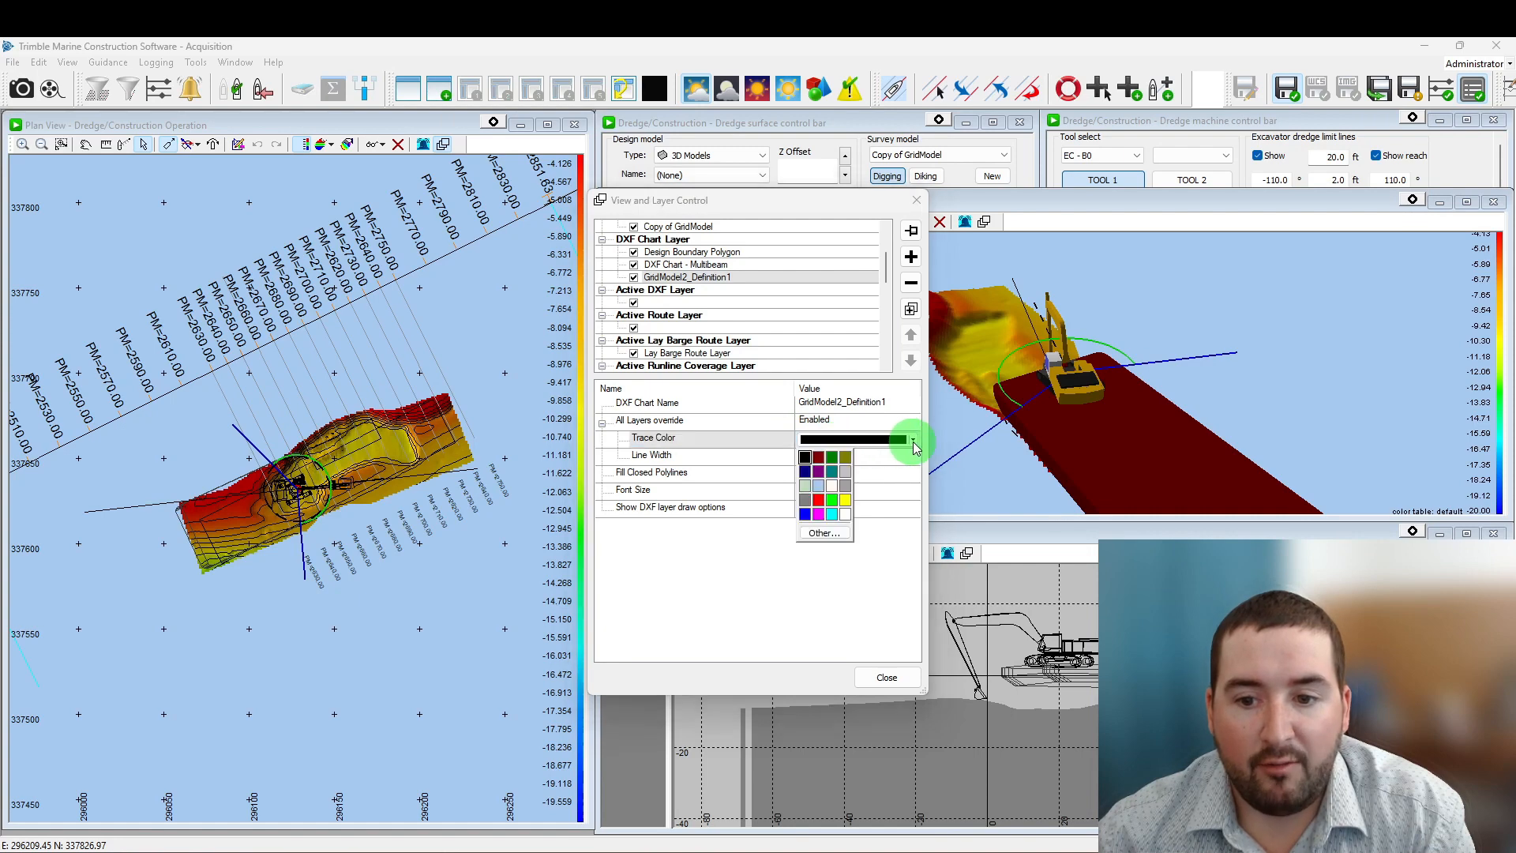
{"action": "left_click", "coordinate": [817, 514]}
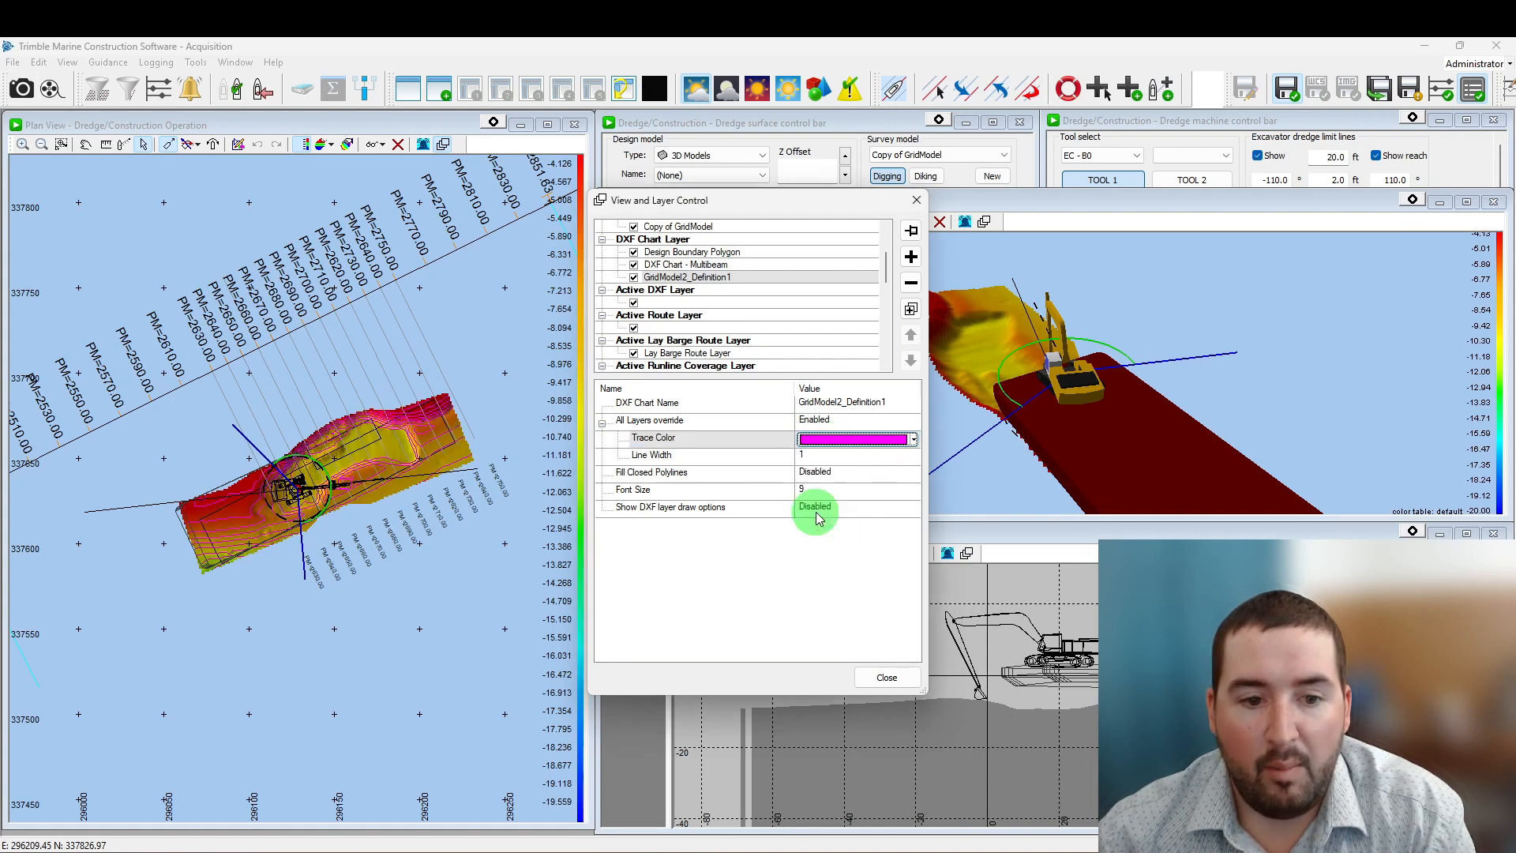
Step: Try a line width of 3 on the GridModel2_Definition1 chart, then restore it to 1
{"action": "left_click", "coordinate": [846, 461]}
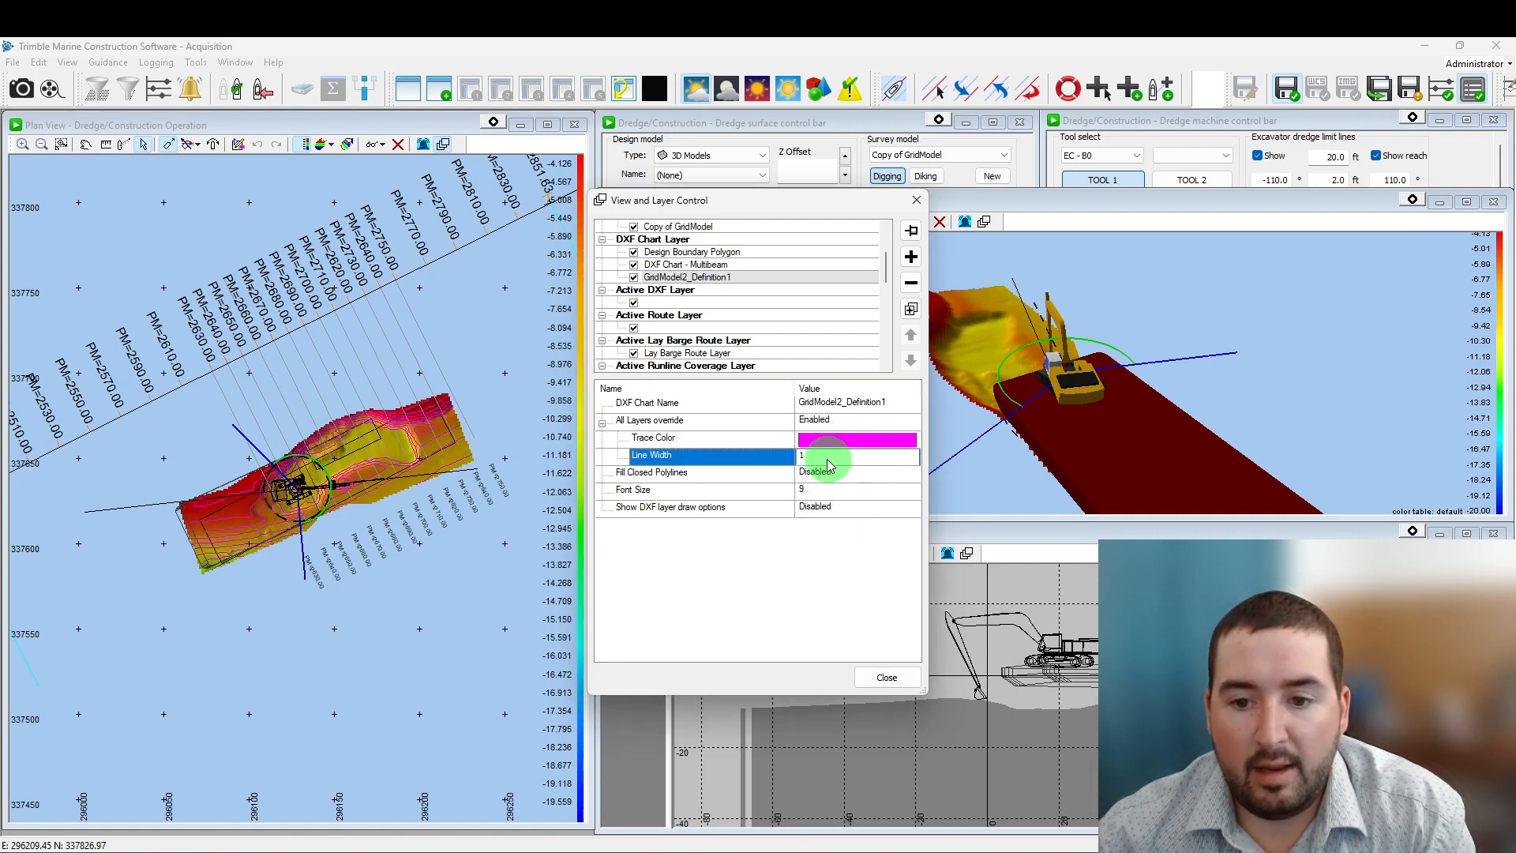
{"action": "left_click", "coordinate": [823, 457]}
{"action": "type", "text": "3"}
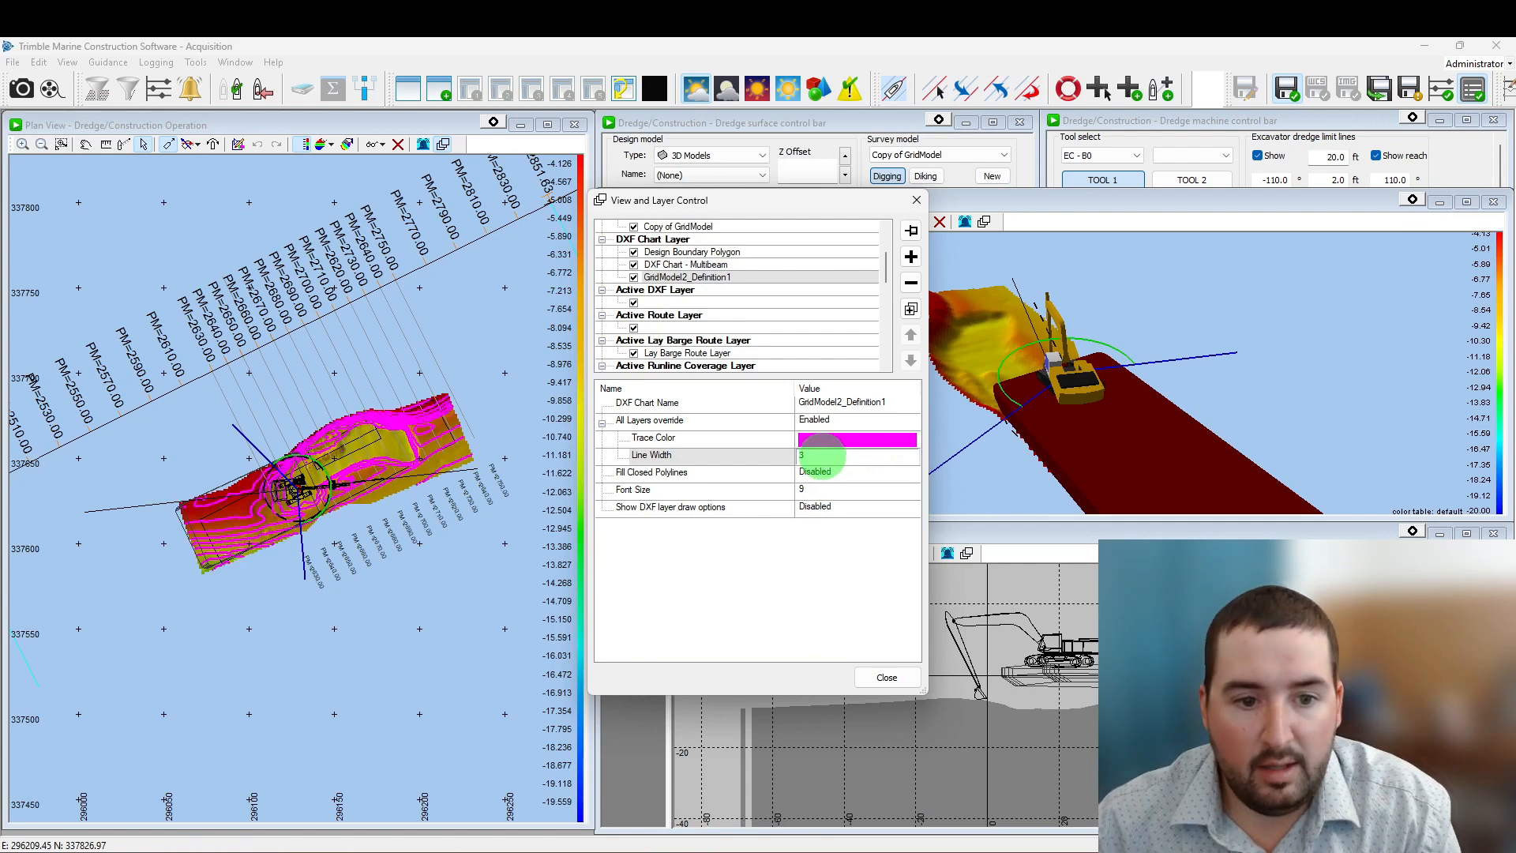
{"action": "key", "text": "Escape"}
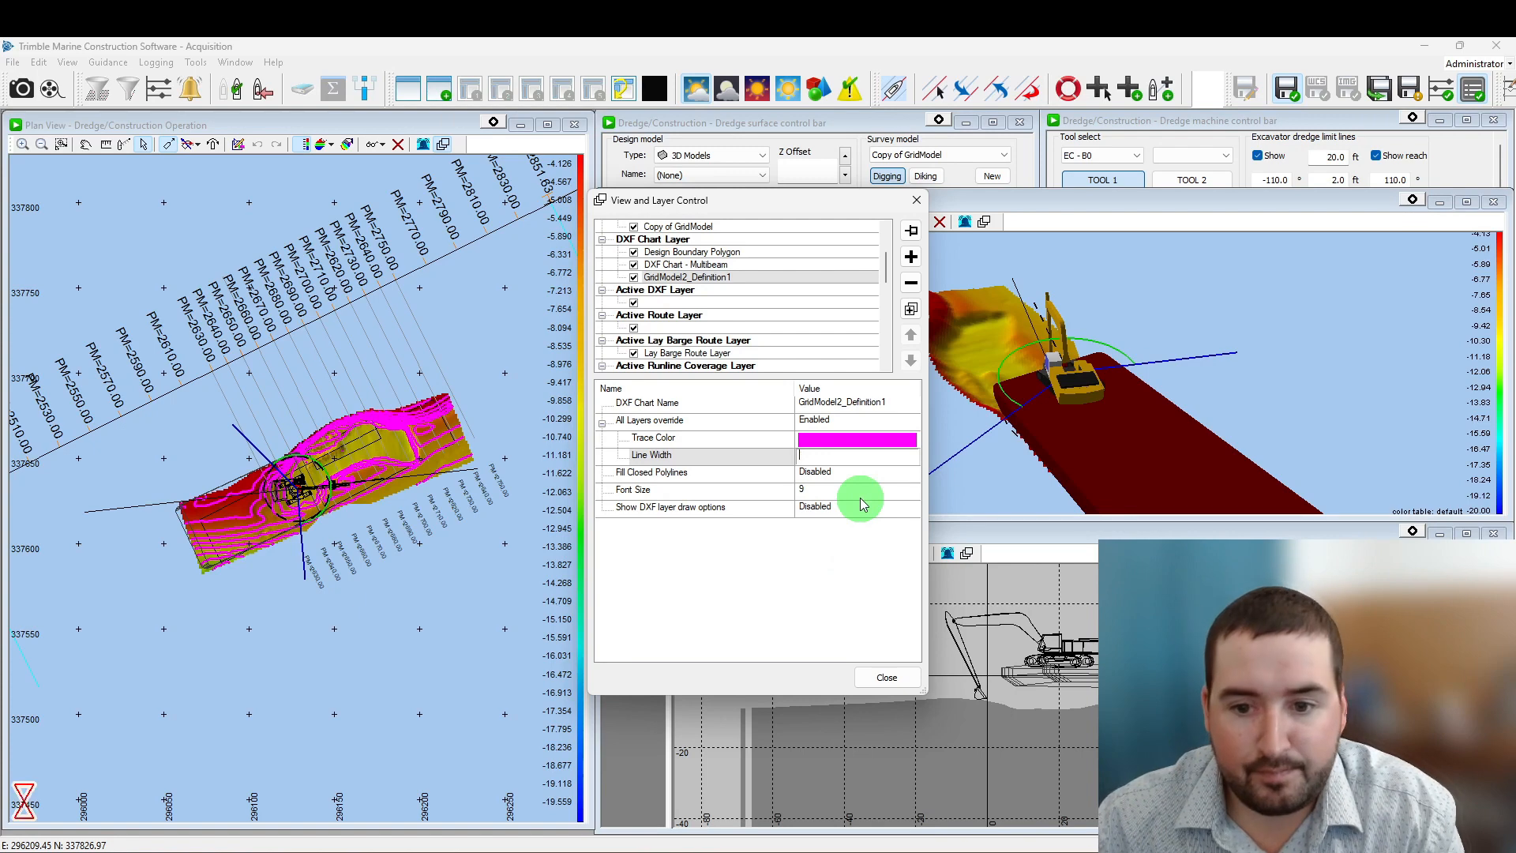
{"action": "left_click", "coordinate": [845, 442]}
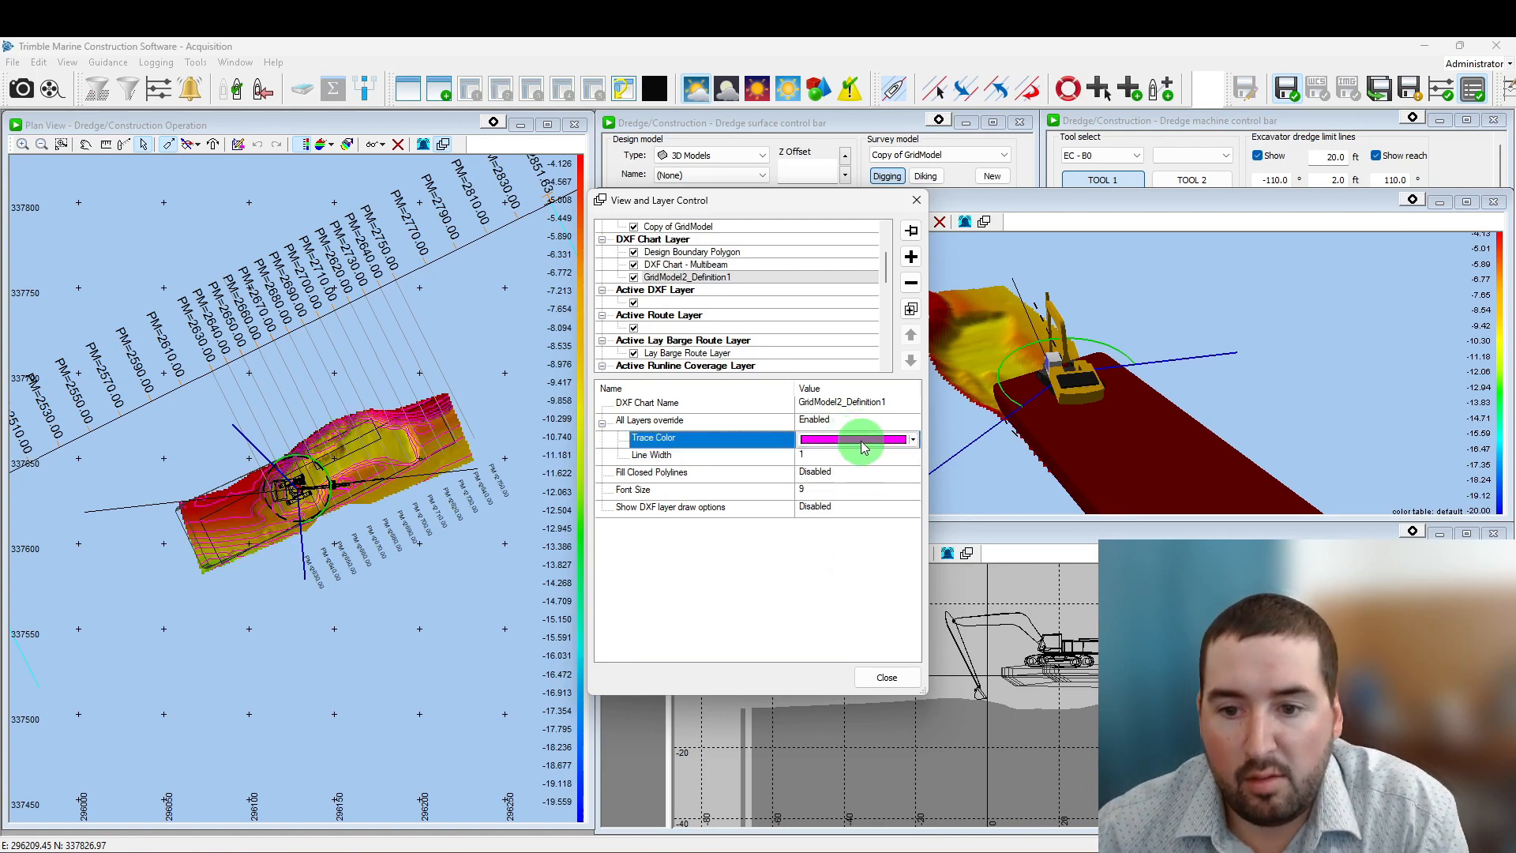
Step: Disable All Layers override for the GridModel2_Definition1 chart and close the layer control
{"action": "left_click", "coordinate": [811, 425]}
{"action": "left_click", "coordinate": [805, 423]}
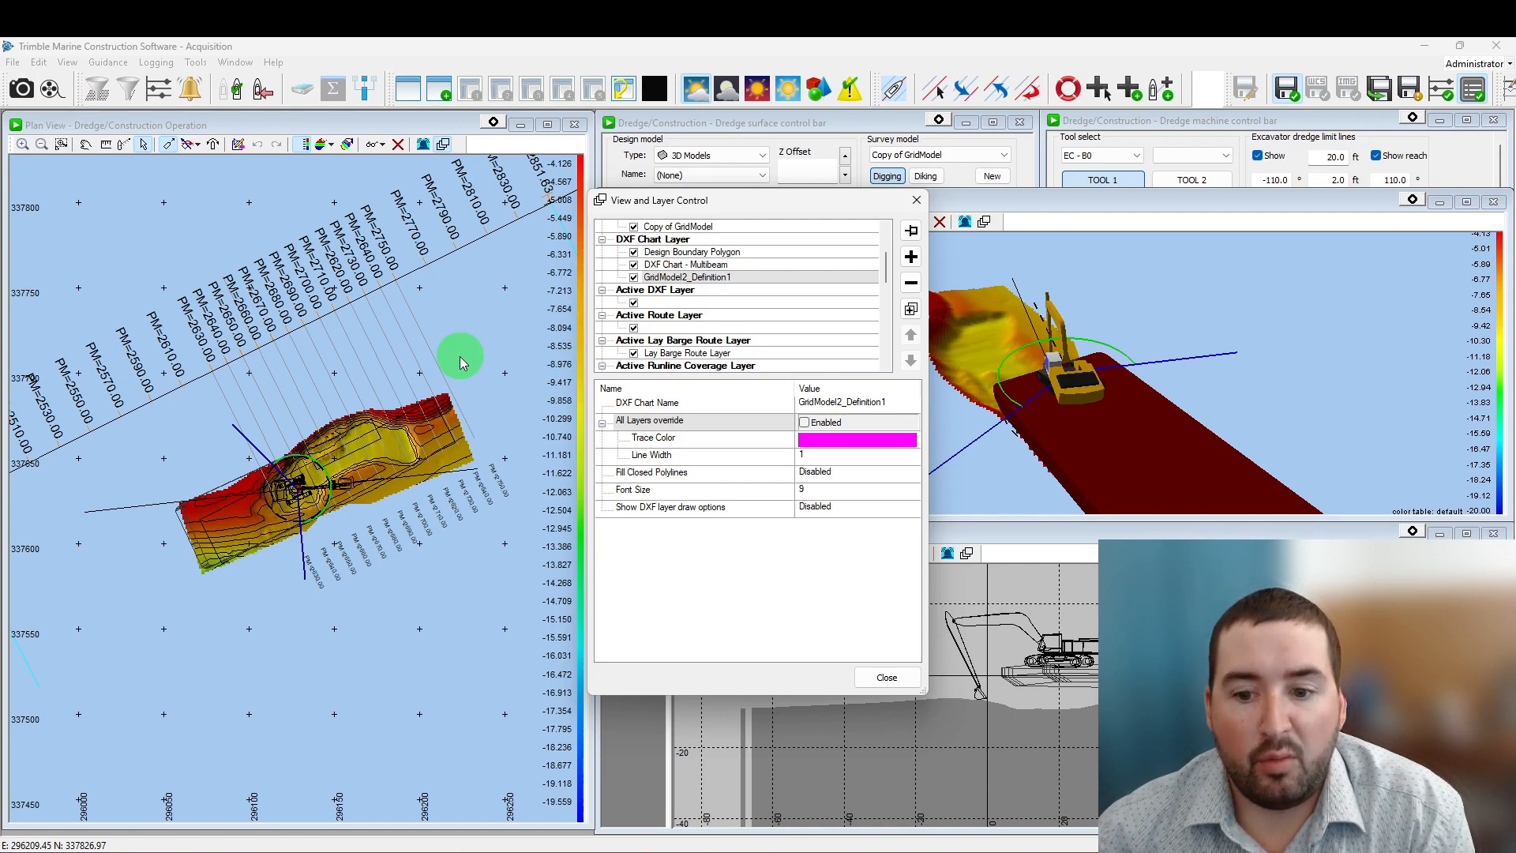
{"action": "left_click", "coordinate": [888, 679]}
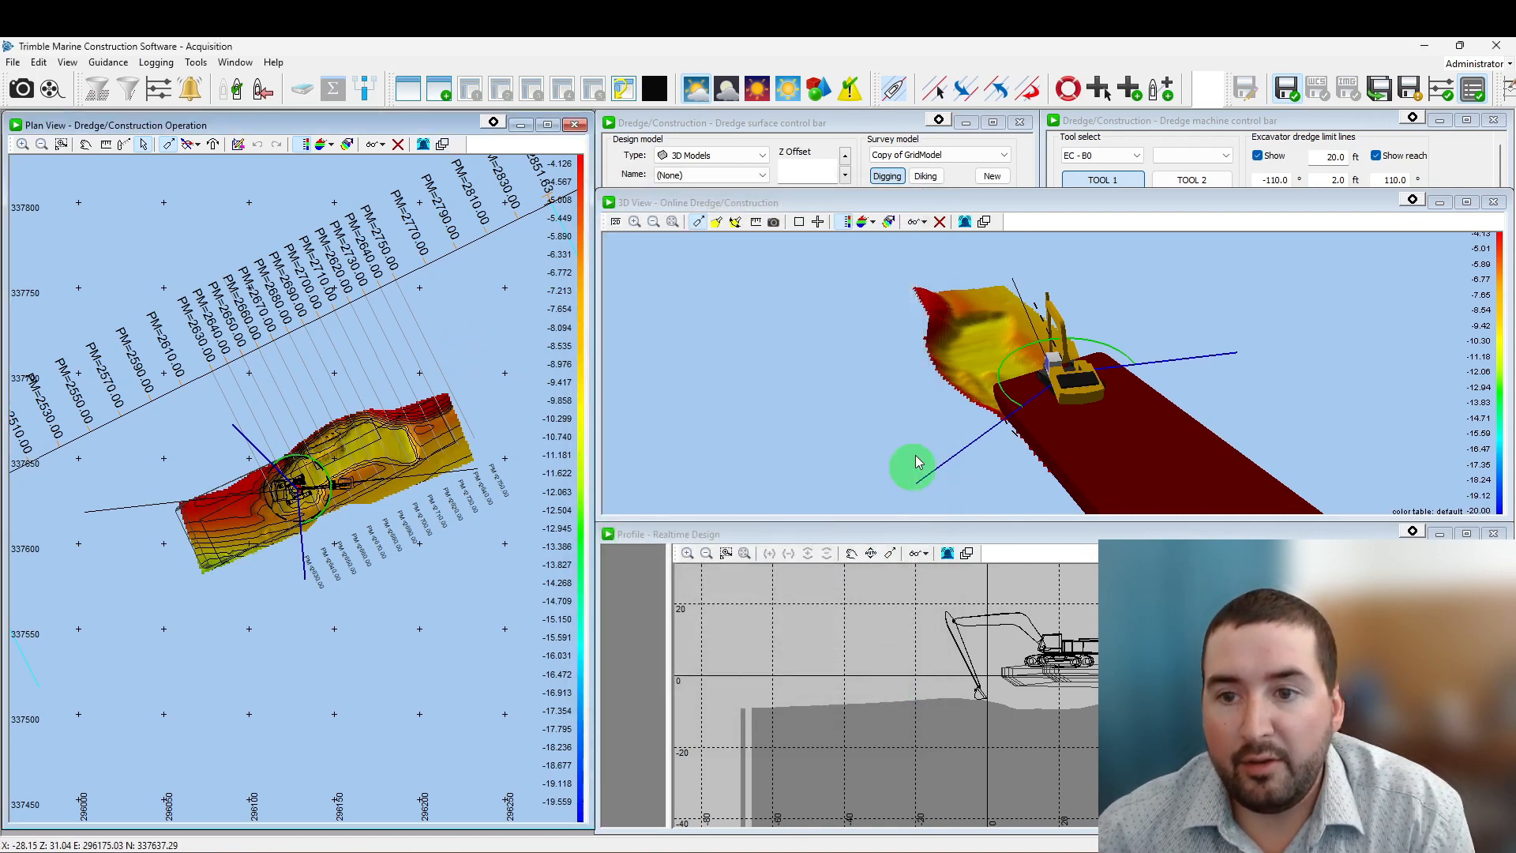
Step: Add a DXF Chart Layer to the 3D view and assign it the Design Boundary Polygon chart
{"action": "left_click", "coordinate": [985, 224]}
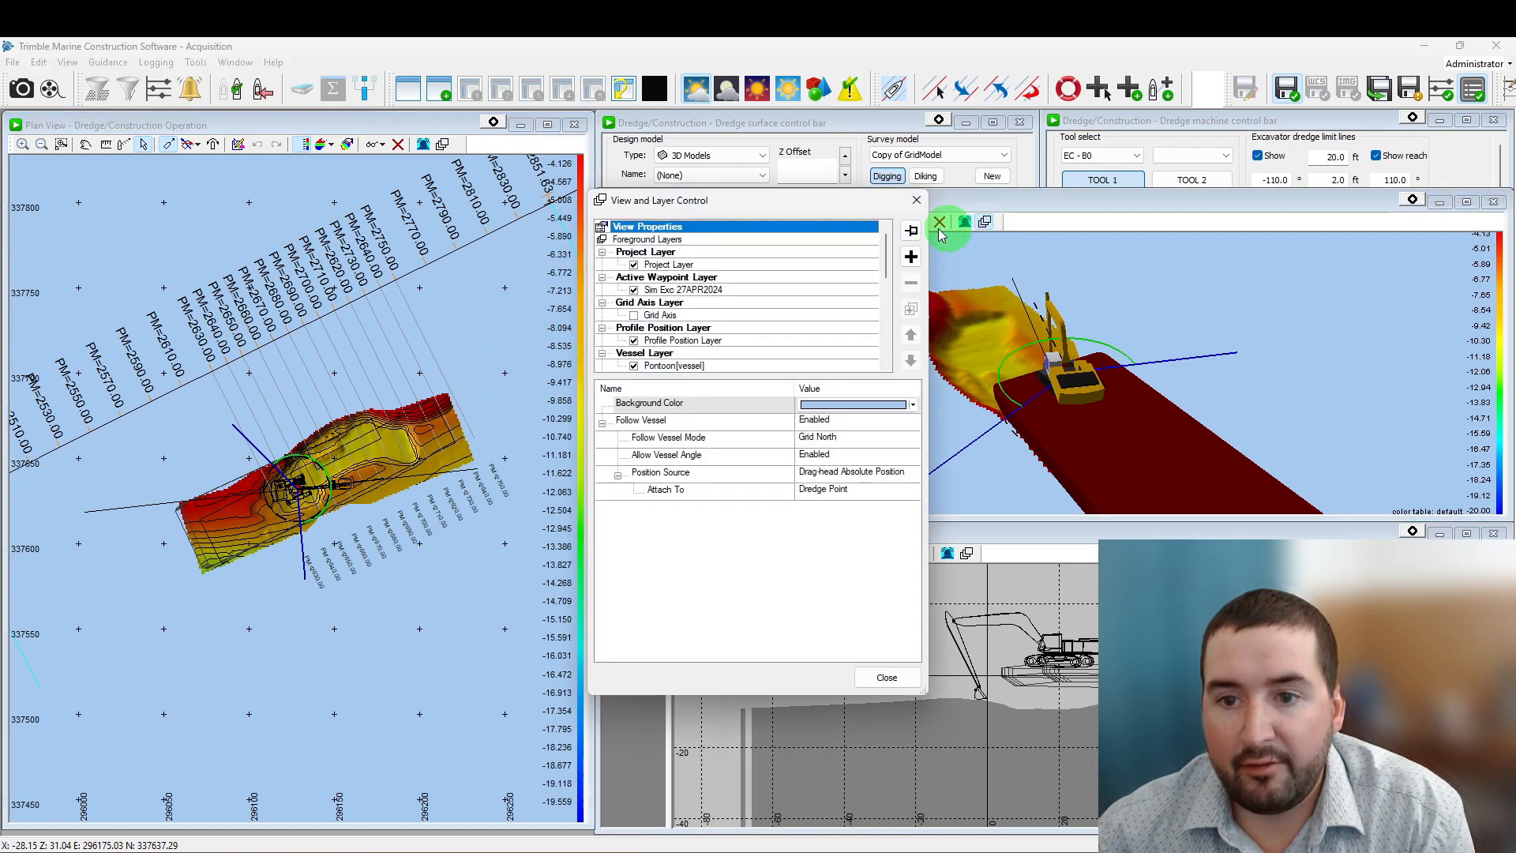
{"action": "left_click_drag", "start_coordinate": [835, 204], "coordinate": [702, 194]}
{"action": "left_click", "coordinate": [782, 250]}
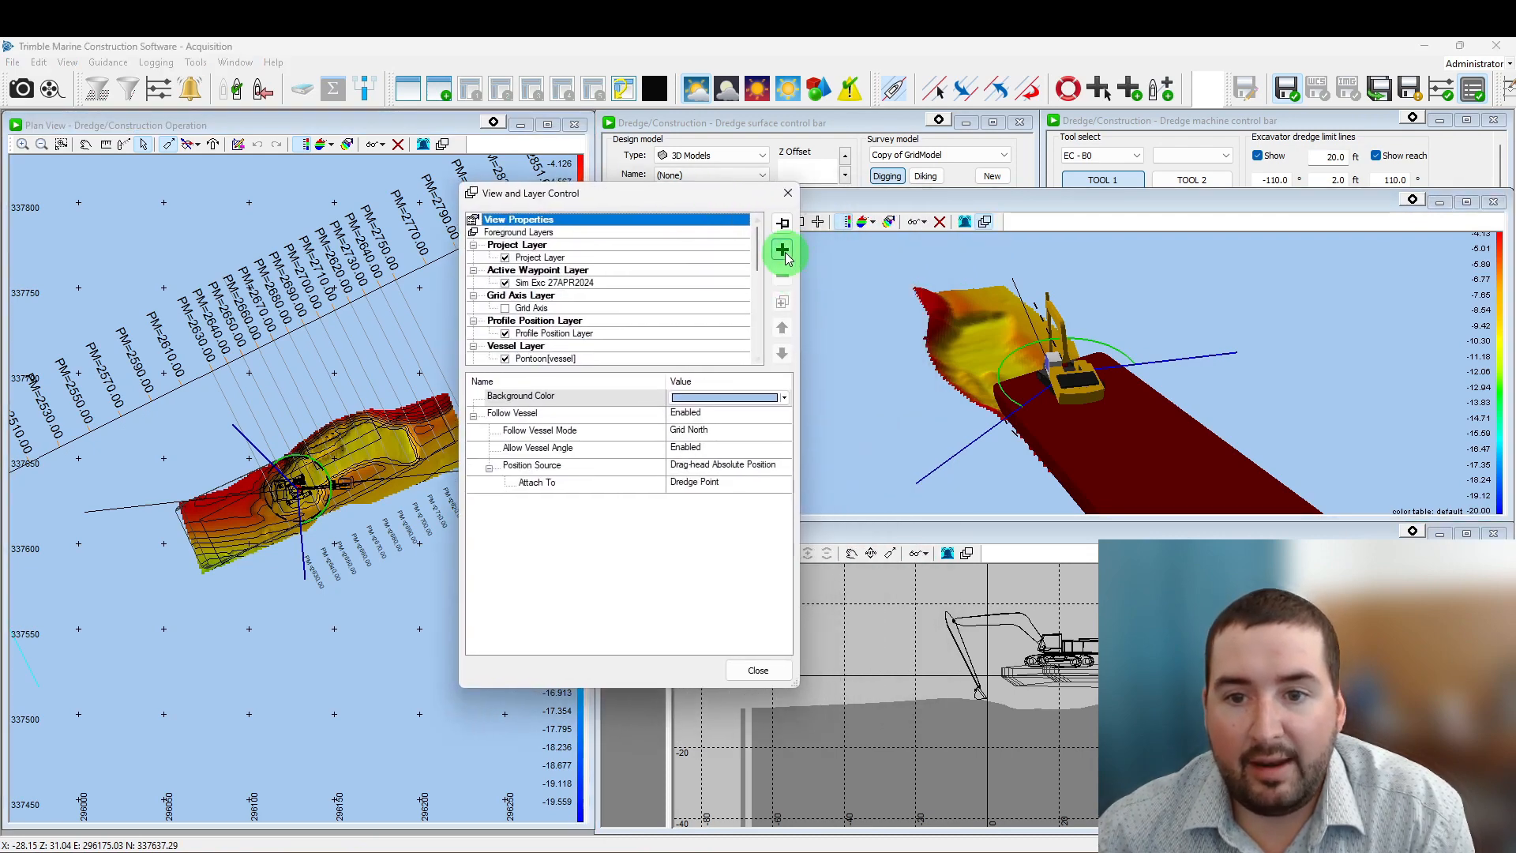
{"action": "scroll", "coordinate": [626, 434], "scroll_direction": "up", "scroll_amount": 5}
{"action": "scroll", "coordinate": [627, 440], "scroll_direction": "up", "scroll_amount": 2}
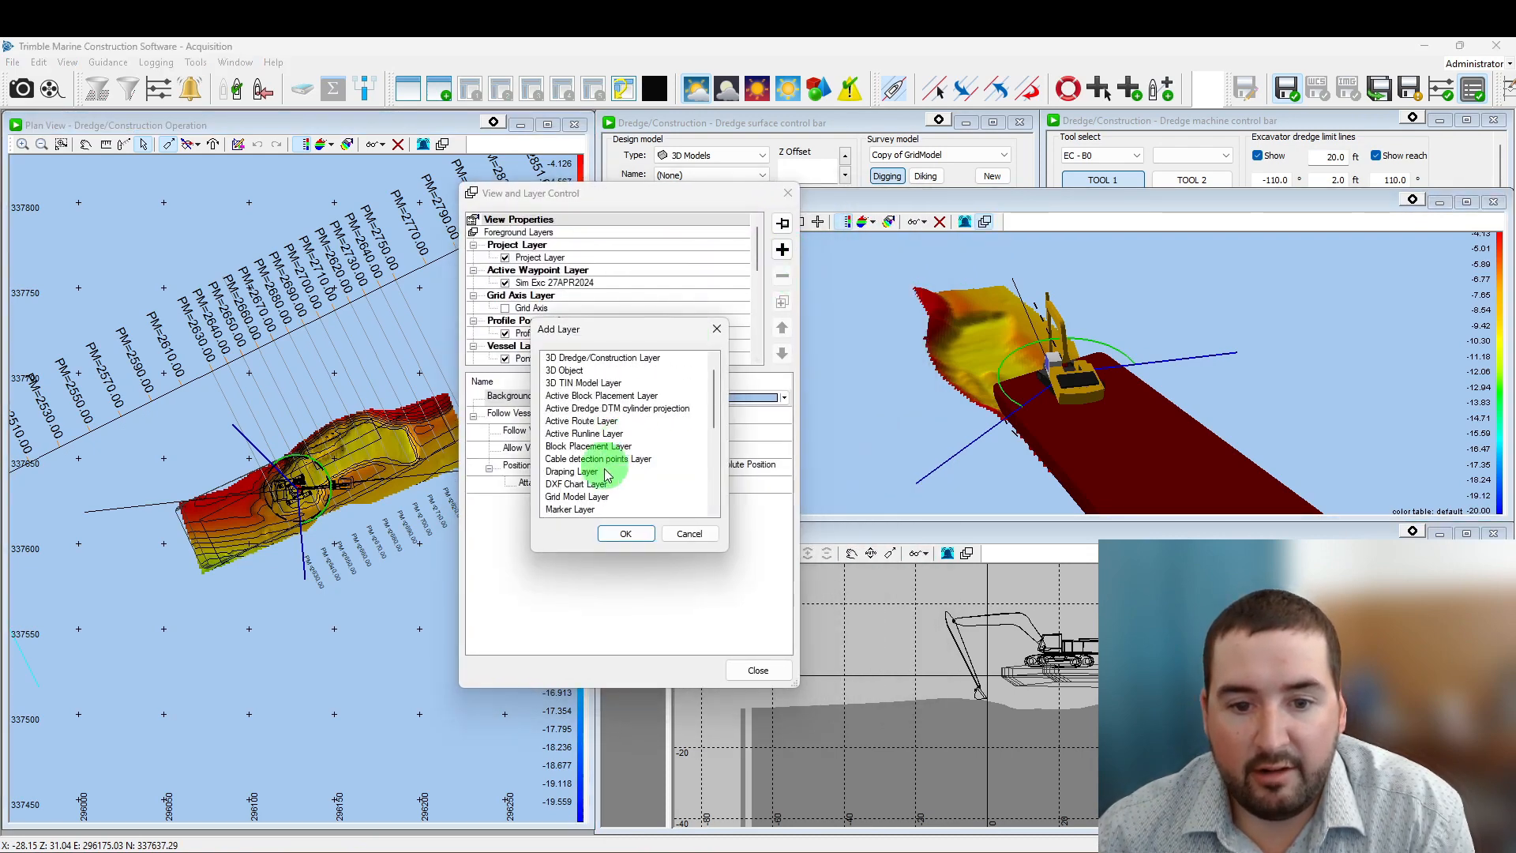
{"action": "left_click", "coordinate": [580, 478]}
{"action": "left_click", "coordinate": [625, 533]}
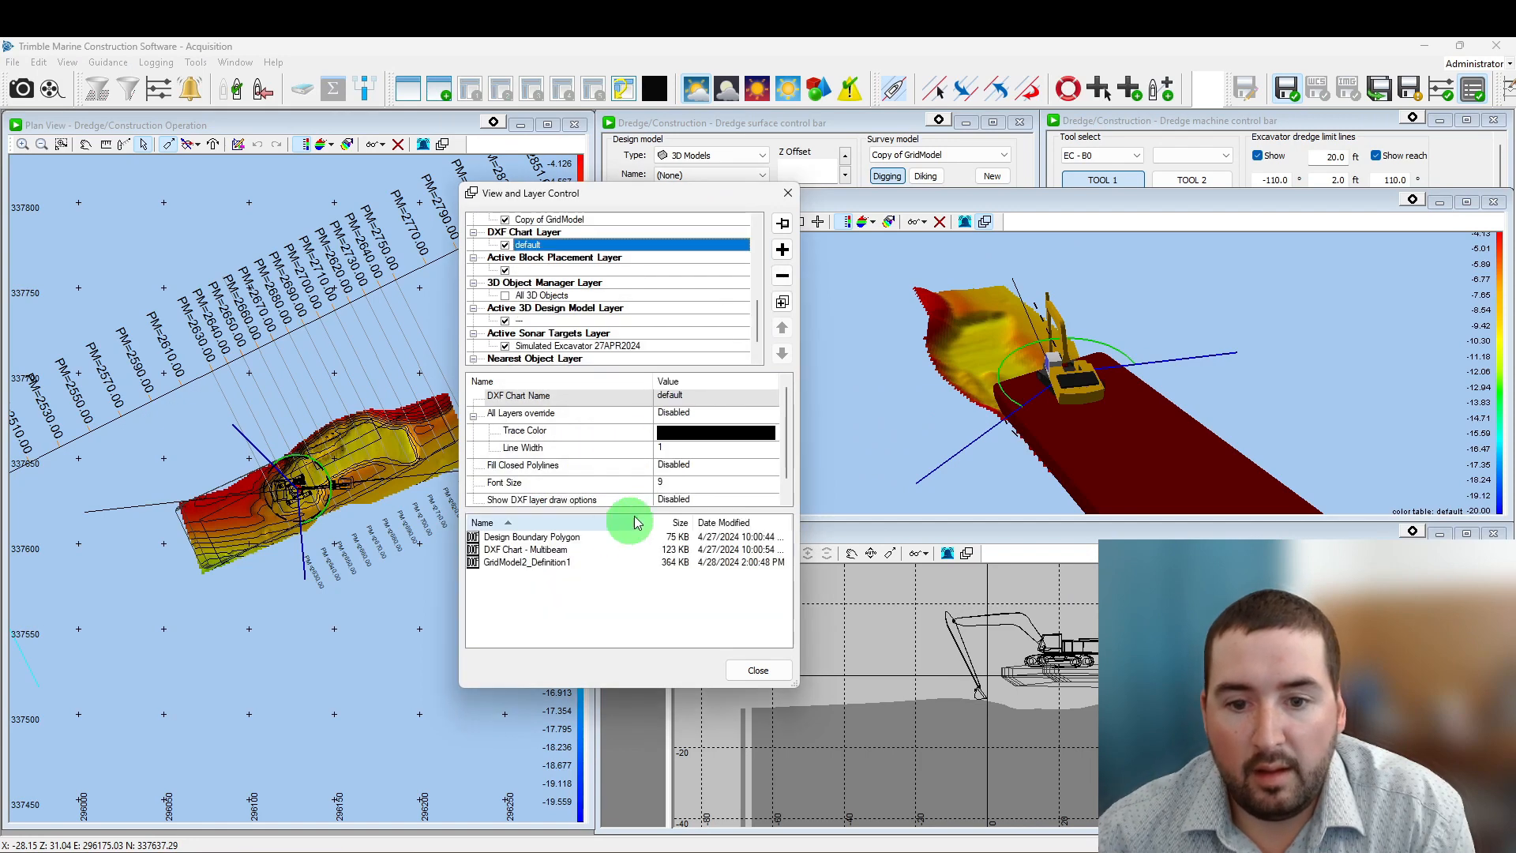
{"action": "double_click", "coordinate": [542, 540]}
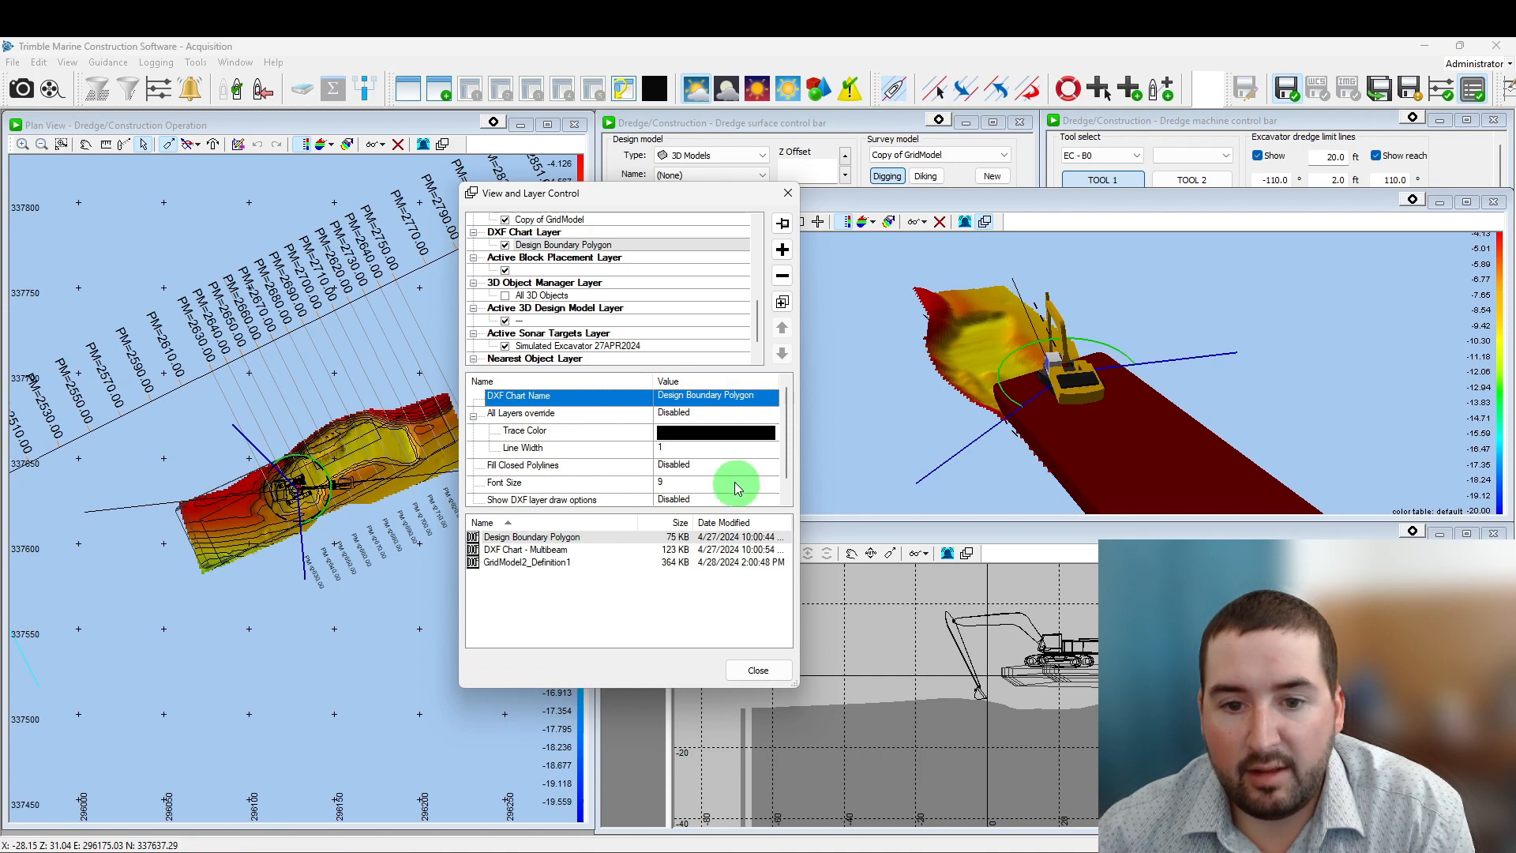
Step: Duplicate the 3D view's DXF Chart Layer, assign DXF Chart - Multibeam to the copy and close the layer control
{"action": "left_click", "coordinate": [782, 302]}
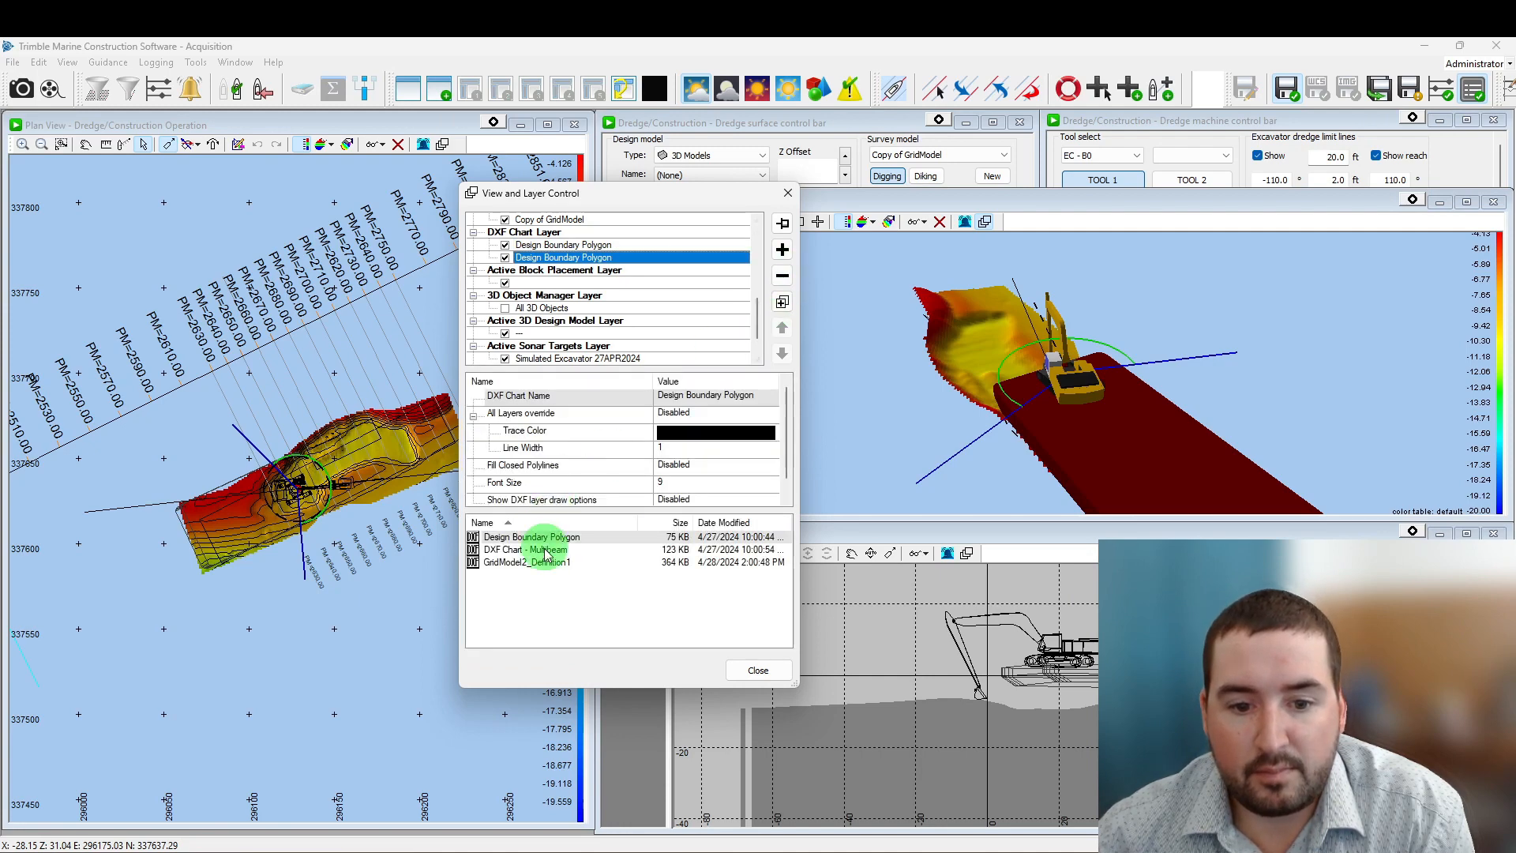
{"action": "double_click", "coordinate": [552, 550]}
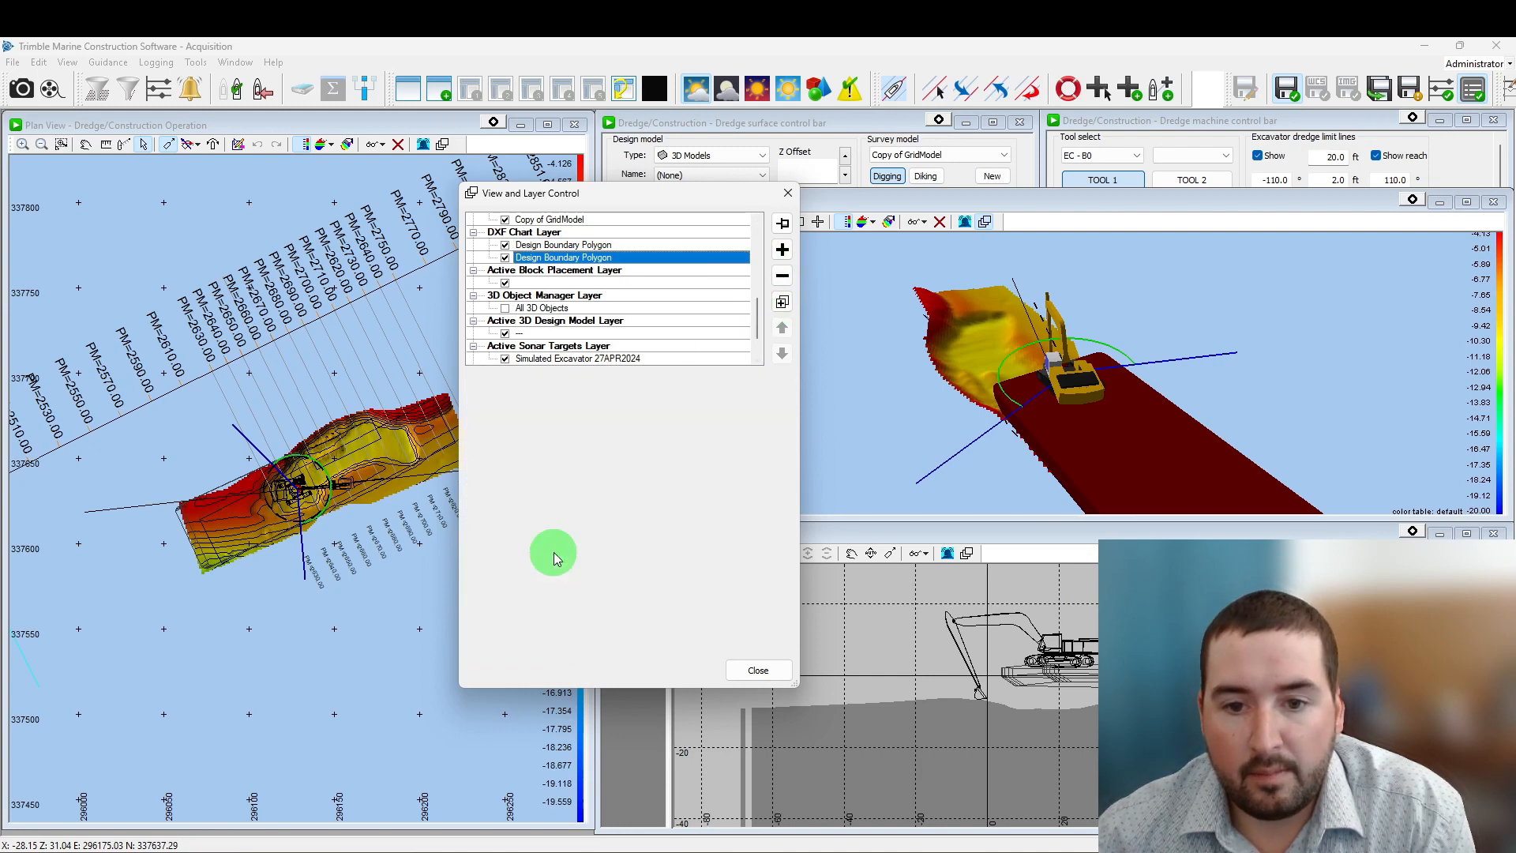
{"action": "left_click", "coordinate": [1121, 402]}
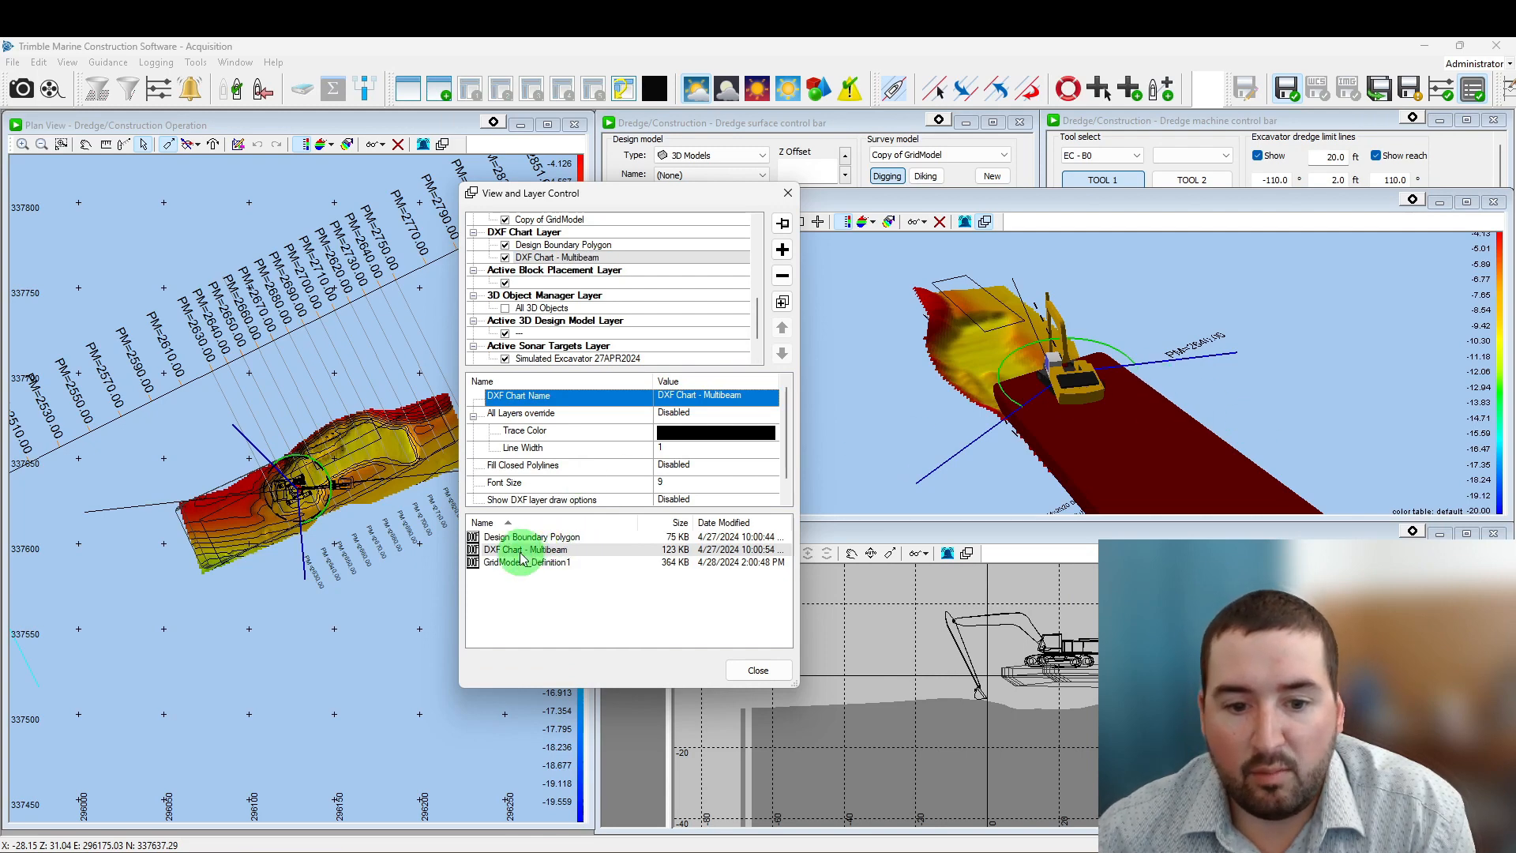
{"action": "left_click", "coordinate": [769, 670]}
Step: Switch the 3D view's DXF Chart - Multibeam layer to the GridModel2_Definition1 chart and inspect the linework on the model
{"action": "left_click_drag", "start_coordinate": [1000, 412], "coordinate": [1017, 315]}
{"action": "left_click", "coordinate": [964, 221]}
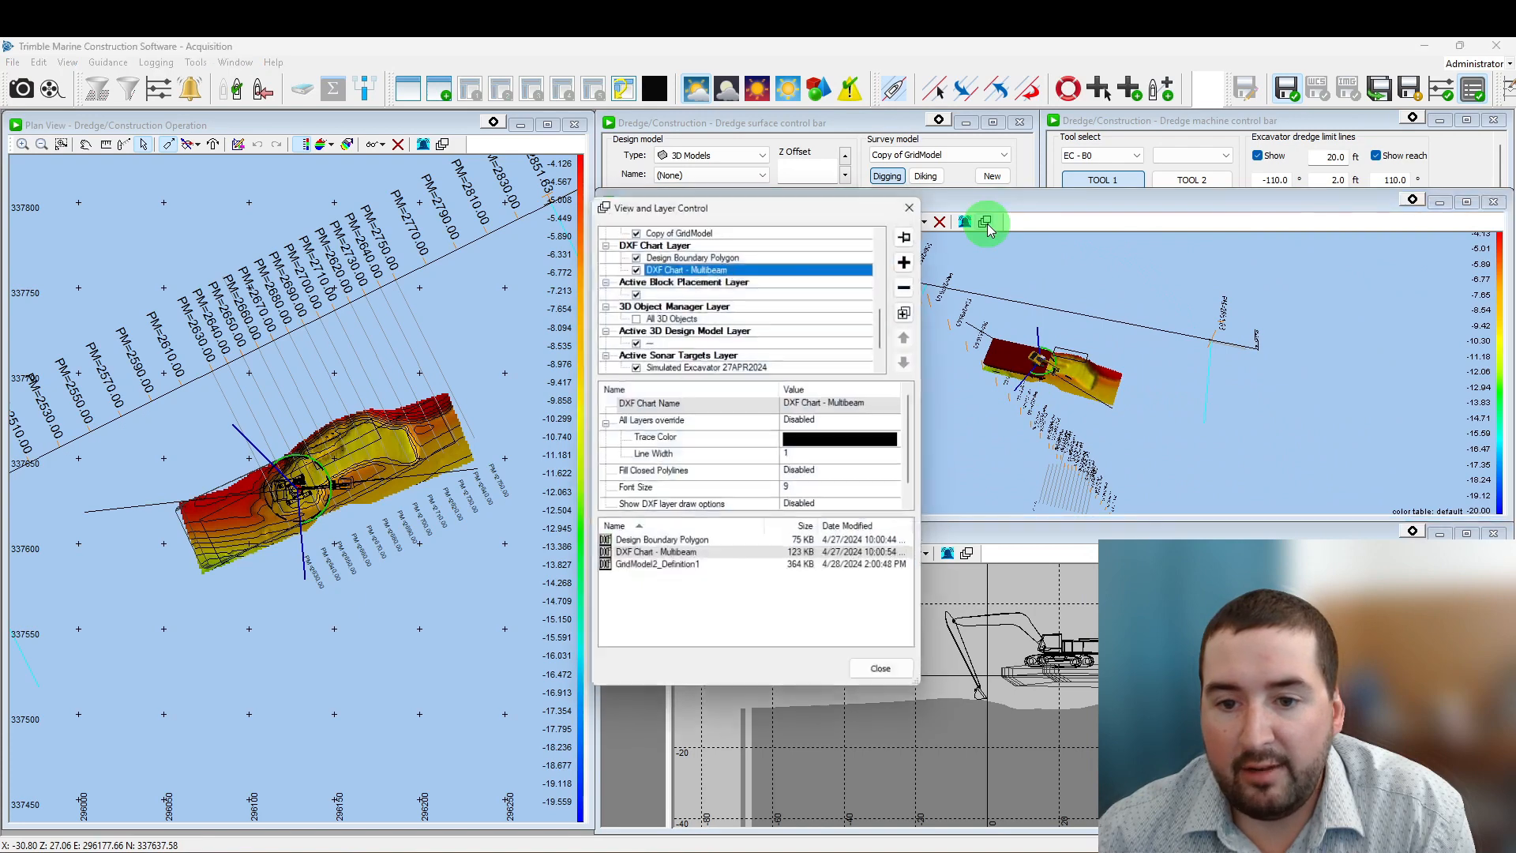
{"action": "double_click", "coordinate": [671, 570]}
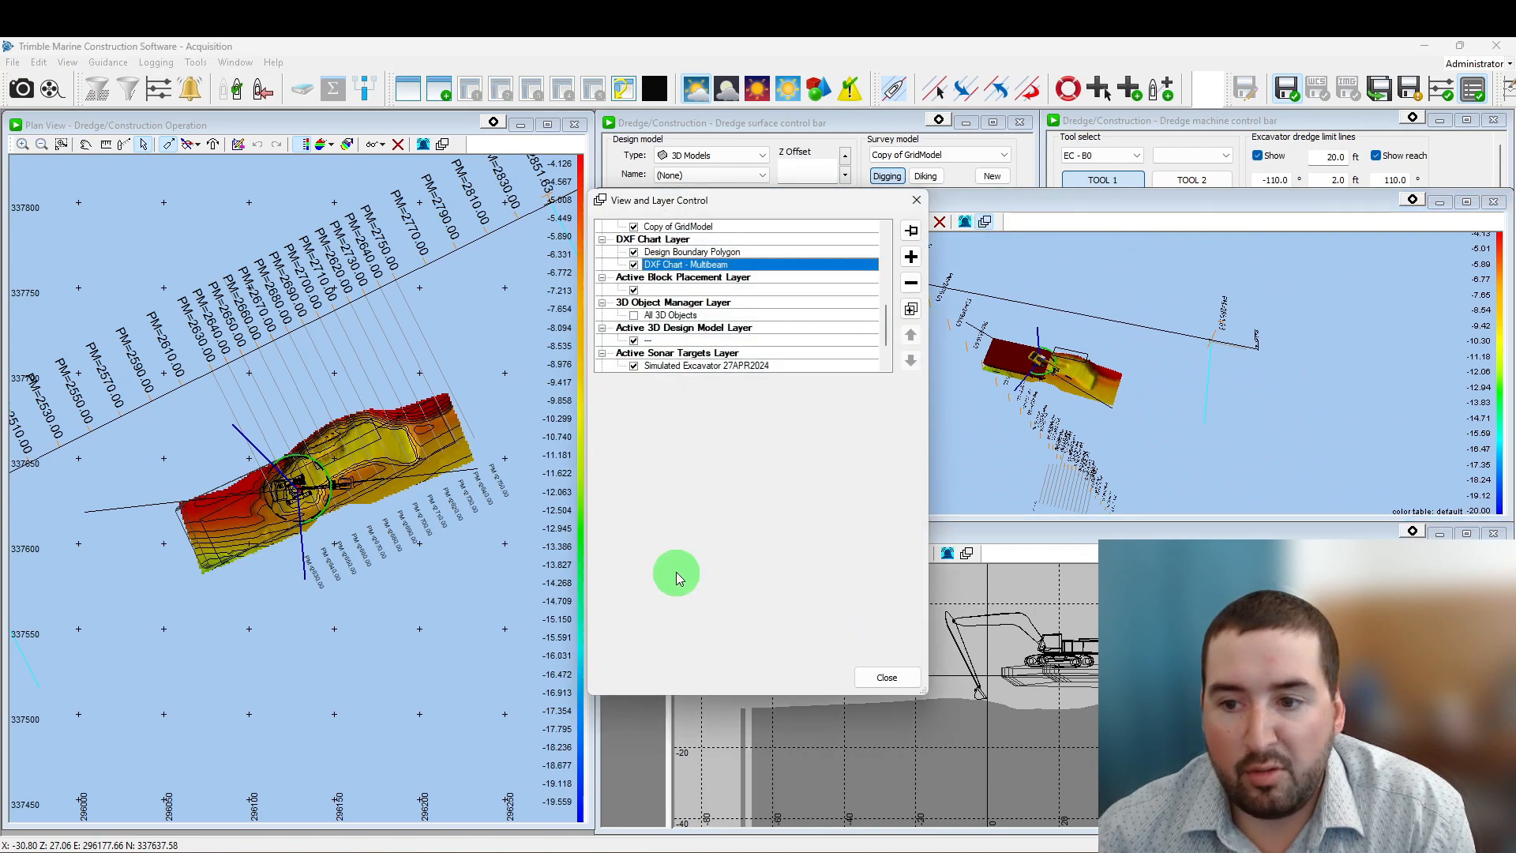
{"action": "left_click", "coordinate": [877, 681]}
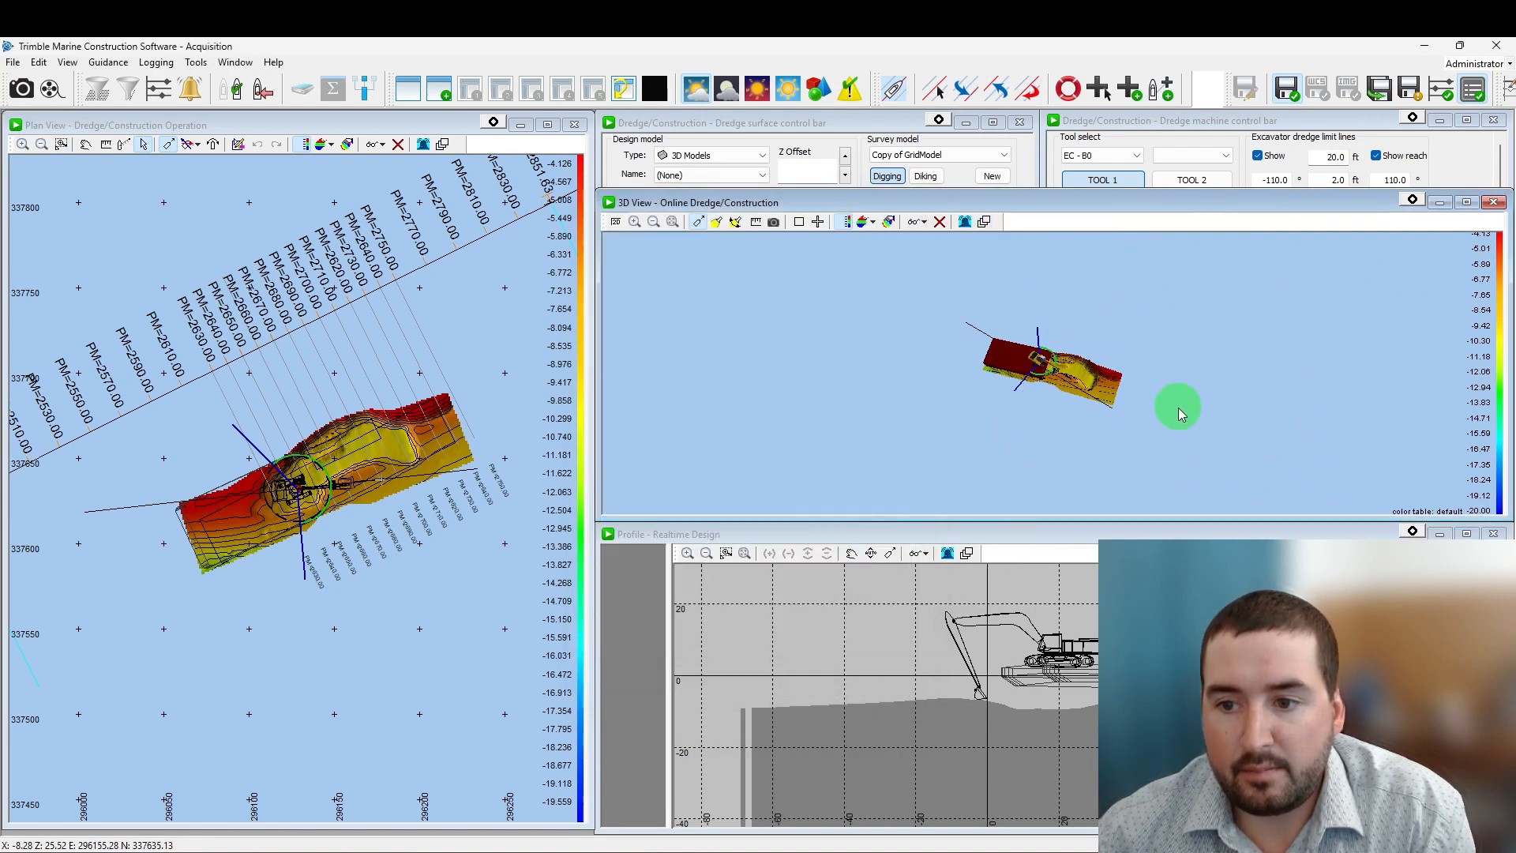
{"action": "left_click_drag", "start_coordinate": [1177, 405], "coordinate": [1059, 413]}
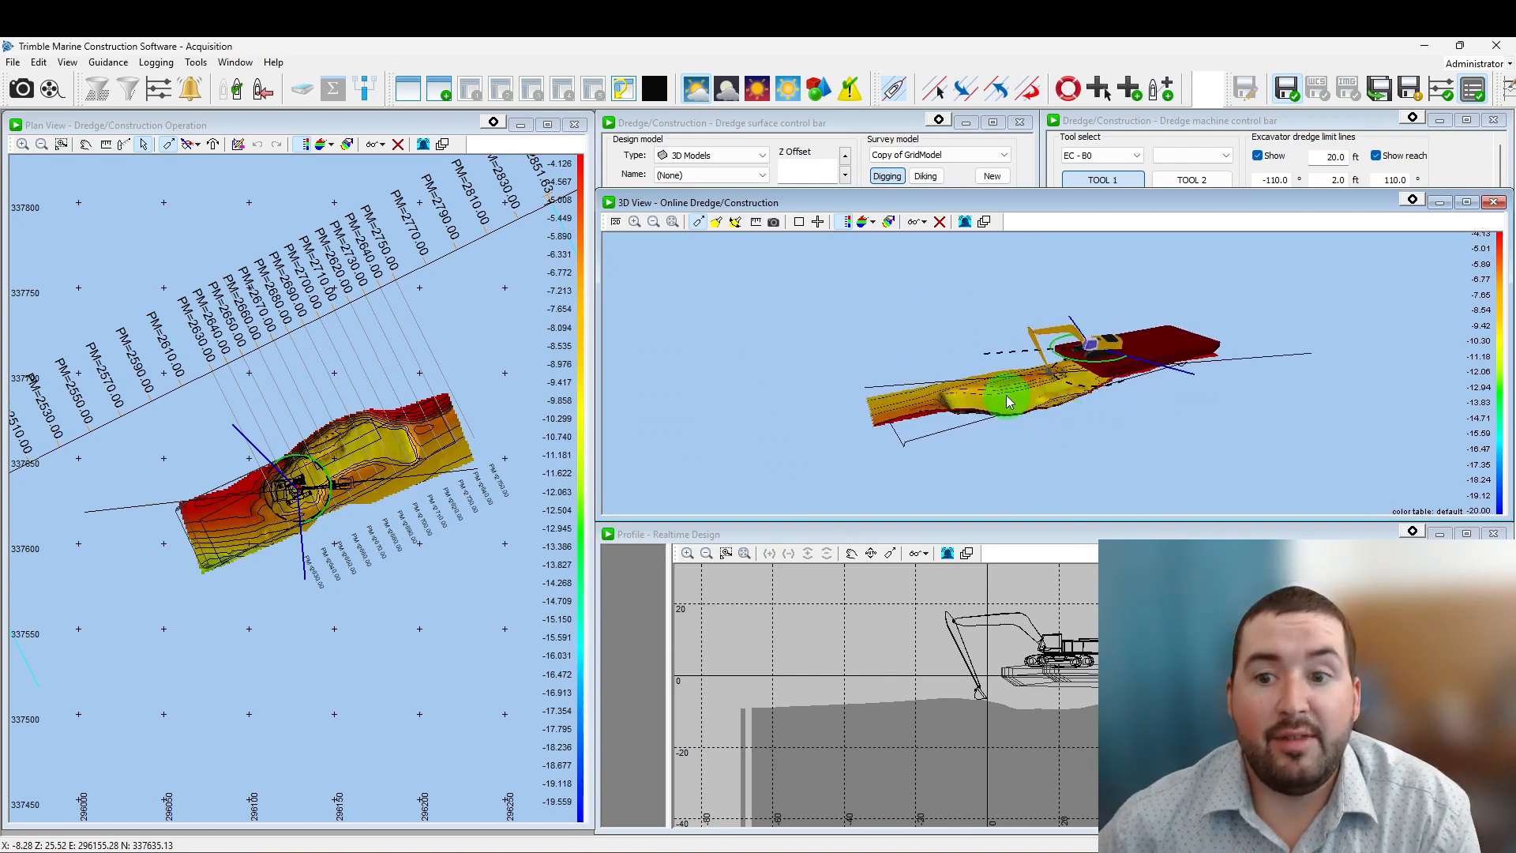